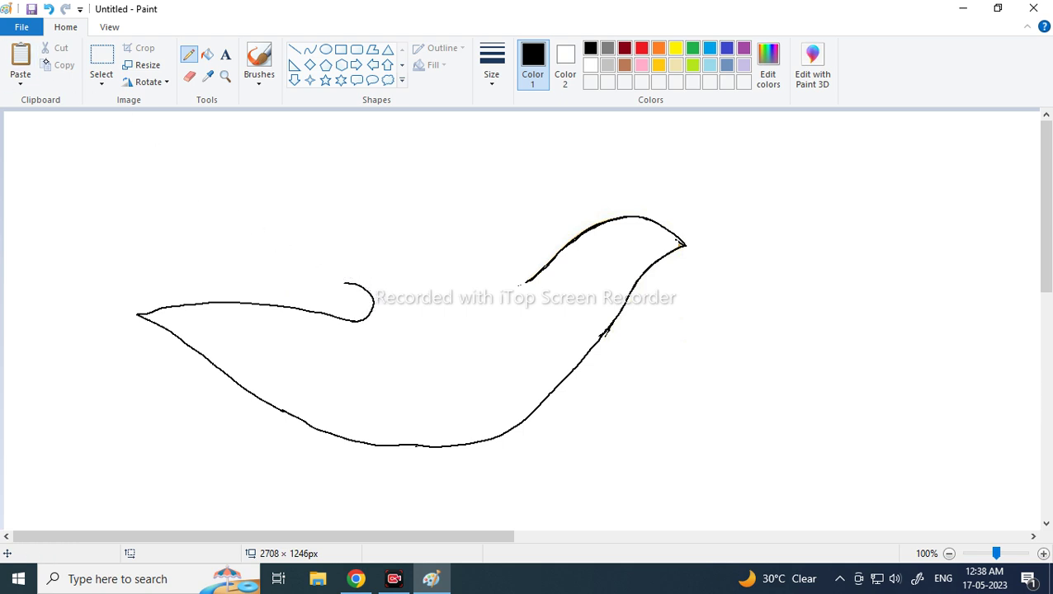
{"action": "left_click", "coordinate": [49, 9]}
{"action": "left_click", "coordinate": [64, 9]}
{"action": "left_click", "coordinate": [47, 9]}
{"action": "left_click", "coordinate": [47, 8]}
{"action": "left_click", "coordinate": [65, 9]}
- Erase the curved line running from the tail tip and pencil in the tail's upper edge plus a raised wing joining the neck
{"action": "left_click", "coordinate": [189, 75]}
{"action": "mouse_move", "coordinate": [157, 291]}
{"action": "left_mouse_down"}
{"action": "mouse_move", "coordinate": [220, 299]}
{"action": "mouse_move", "coordinate": [275, 308]}
{"action": "mouse_move", "coordinate": [222, 308]}
{"action": "mouse_move", "coordinate": [349, 322]}
{"action": "left_mouse_up"}
{"action": "left_click_drag", "start_coordinate": [250, 305], "coordinate": [255, 306]}
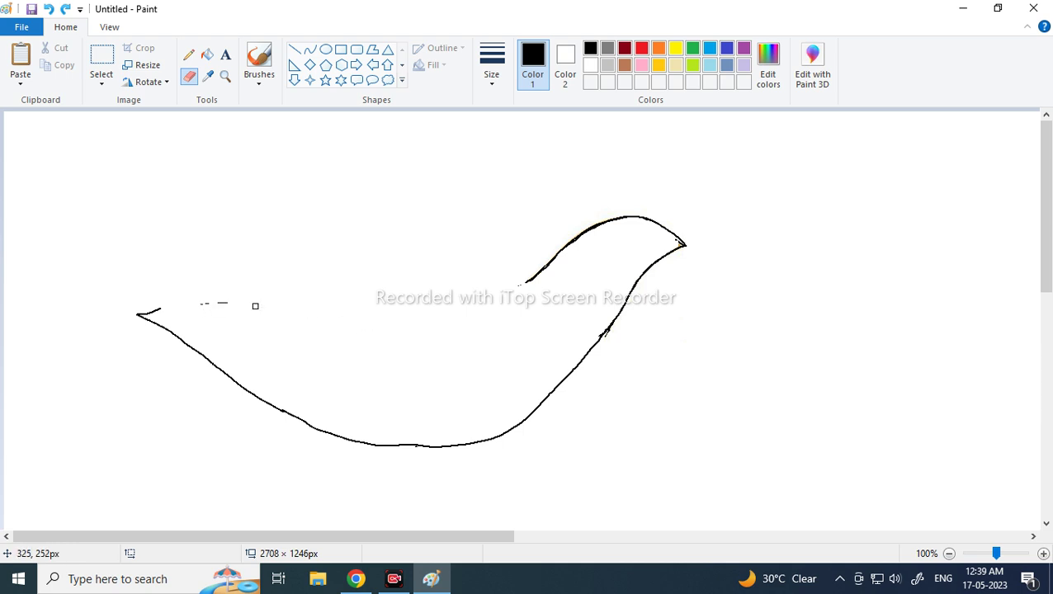
{"action": "left_click", "coordinate": [189, 55]}
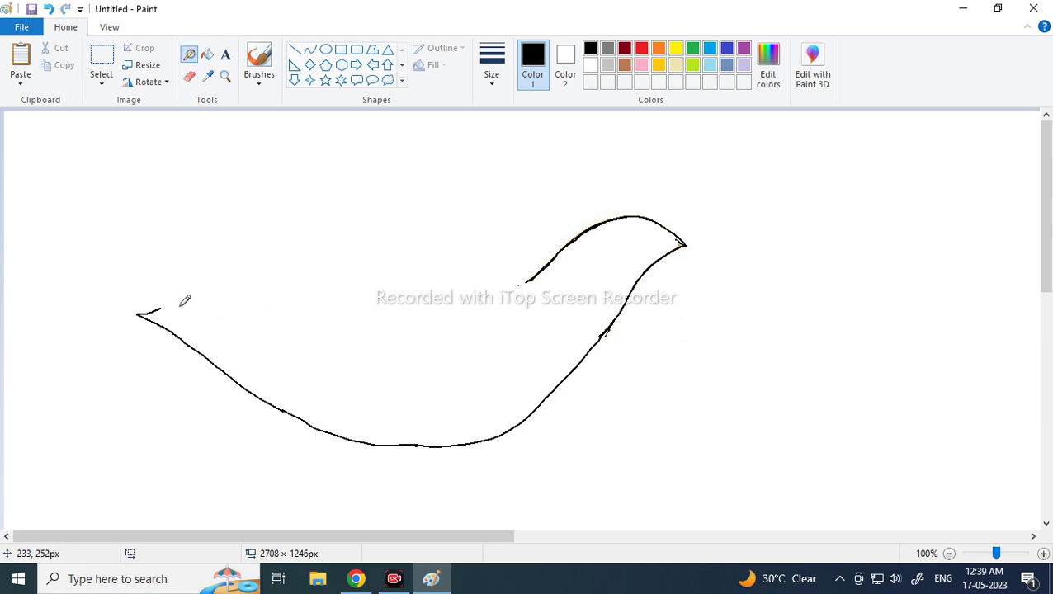
{"action": "mouse_move", "coordinate": [162, 305]}
{"action": "left_mouse_down"}
{"action": "mouse_move", "coordinate": [256, 272]}
{"action": "mouse_move", "coordinate": [382, 293]}
{"action": "mouse_move", "coordinate": [382, 264]}
{"action": "mouse_move", "coordinate": [249, 245]}
{"action": "mouse_move", "coordinate": [211, 202]}
{"action": "mouse_move", "coordinate": [312, 198]}
{"action": "mouse_move", "coordinate": [452, 167]}
{"action": "mouse_move", "coordinate": [515, 176]}
{"action": "mouse_move", "coordinate": [545, 200]}
{"action": "mouse_move", "coordinate": [541, 246]}
{"action": "mouse_move", "coordinate": [515, 266]}
{"action": "mouse_move", "coordinate": [519, 282]}
{"action": "mouse_move", "coordinate": [531, 279]}
{"action": "left_mouse_up"}
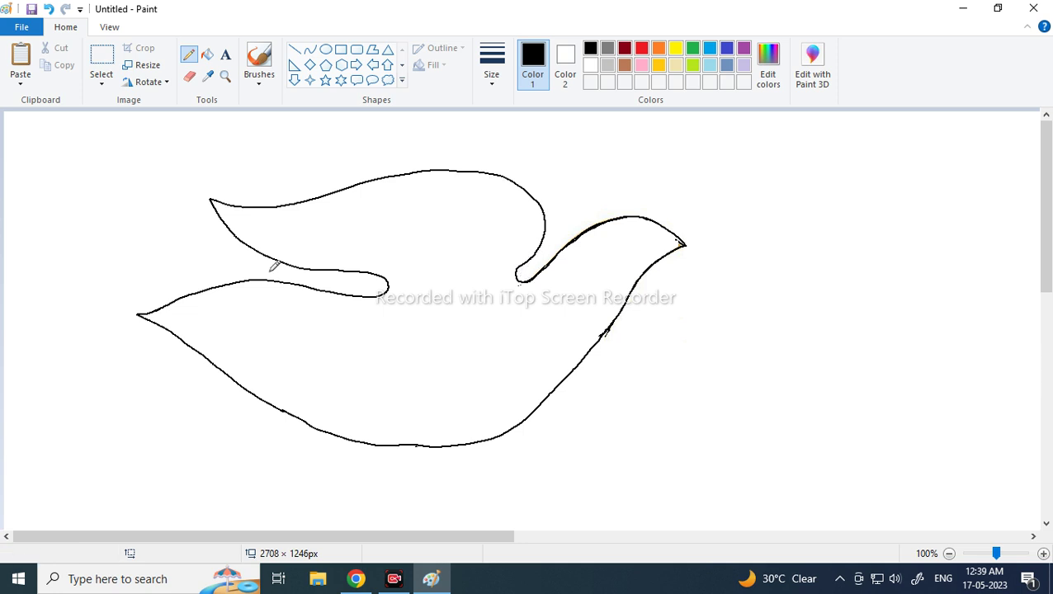
- Erase the rounded notch and the adjoining lower wing edge, and redraw them with the Pencil to meet the tail's upper edge
{"action": "left_click", "coordinate": [189, 76]}
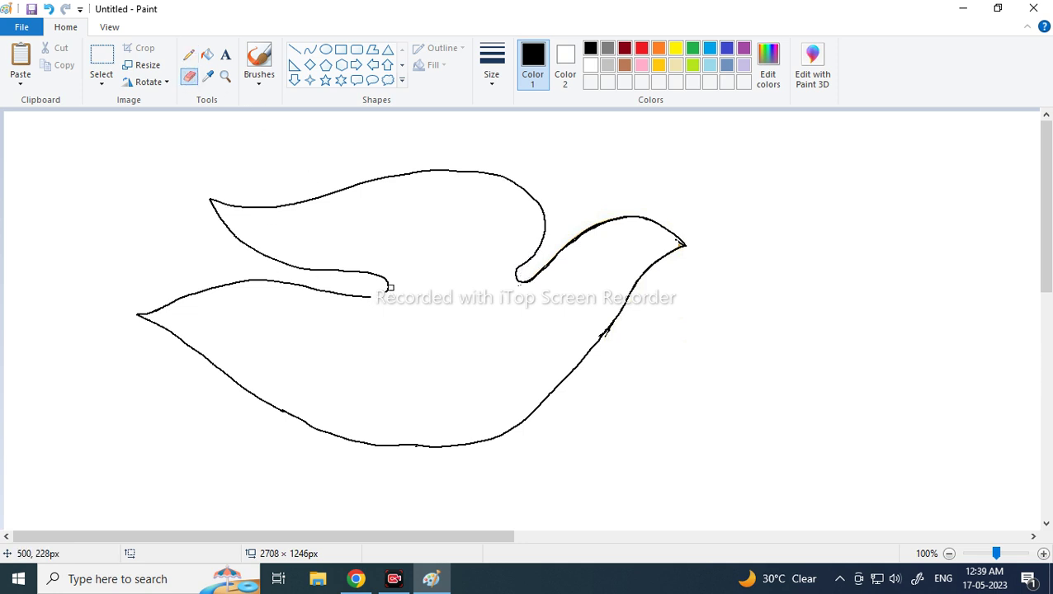
{"action": "left_click_drag", "start_coordinate": [359, 272], "coordinate": [275, 259]}
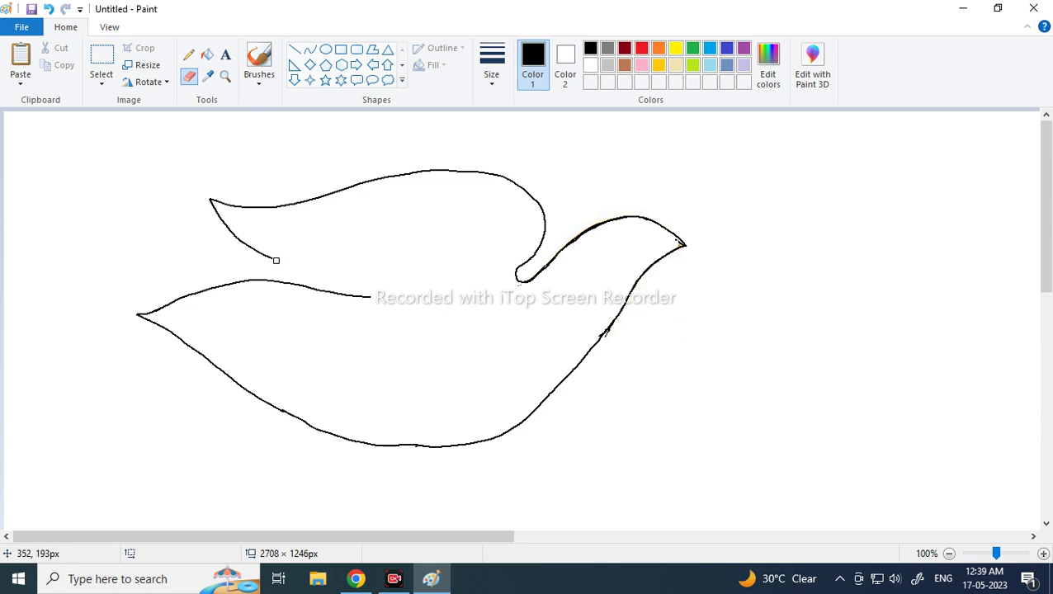
{"action": "left_click", "coordinate": [189, 55]}
{"action": "mouse_move", "coordinate": [272, 259]}
{"action": "left_mouse_down"}
{"action": "mouse_move", "coordinate": [381, 269]}
{"action": "mouse_move", "coordinate": [386, 283]}
{"action": "left_mouse_up"}
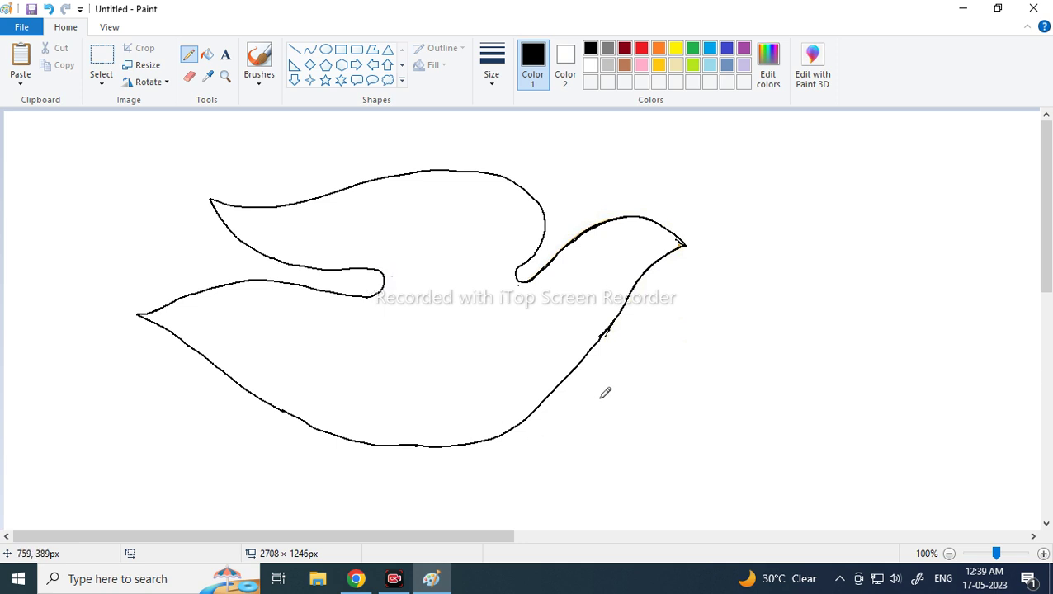
- Move the whole bird outline right and slightly down on the canvas, and switch back to the Pencil
{"action": "left_click", "coordinate": [102, 57]}
{"action": "left_click_drag", "start_coordinate": [90, 121], "coordinate": [730, 487]}
{"action": "left_click_drag", "start_coordinate": [637, 359], "coordinate": [707, 381]}
{"action": "left_click", "coordinate": [188, 54]}
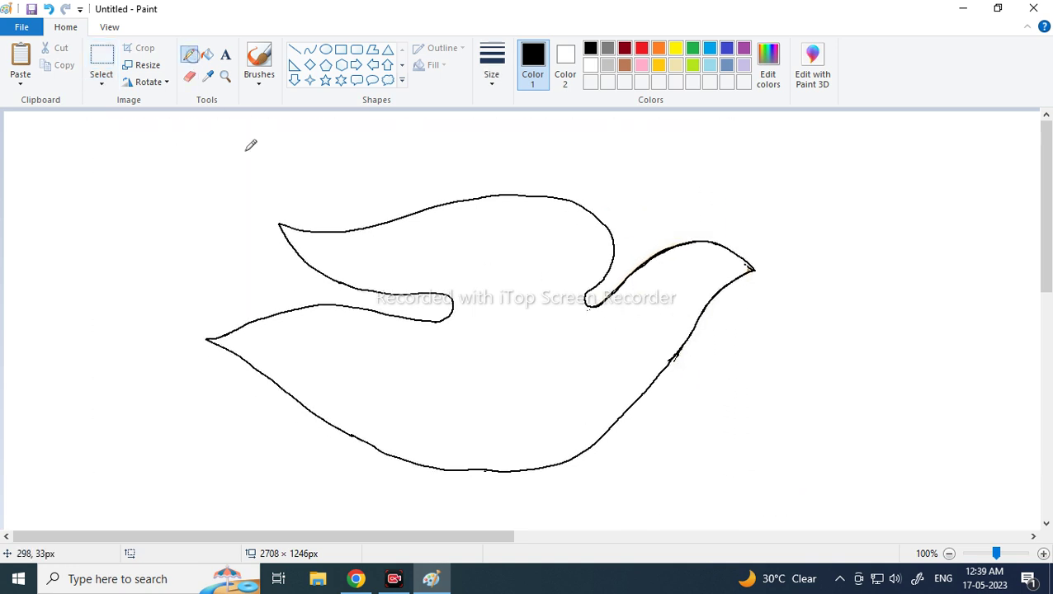
{"action": "mouse_move", "coordinate": [751, 256]}
{"action": "left_mouse_down"}
{"action": "mouse_move", "coordinate": [737, 270]}
{"action": "mouse_move", "coordinate": [742, 251]}
{"action": "mouse_move", "coordinate": [740, 265]}
{"action": "left_mouse_up"}
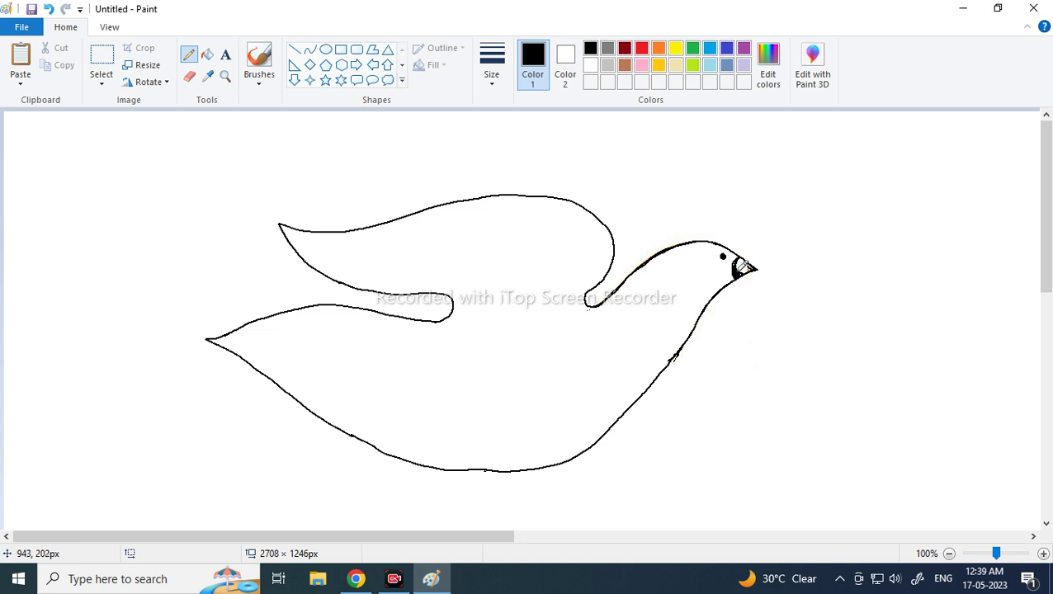
{"action": "left_click_drag", "start_coordinate": [742, 267], "coordinate": [730, 259]}
{"action": "left_click", "coordinate": [48, 8]}
{"action": "left_click", "coordinate": [48, 9]}
{"action": "left_click", "coordinate": [48, 8]}
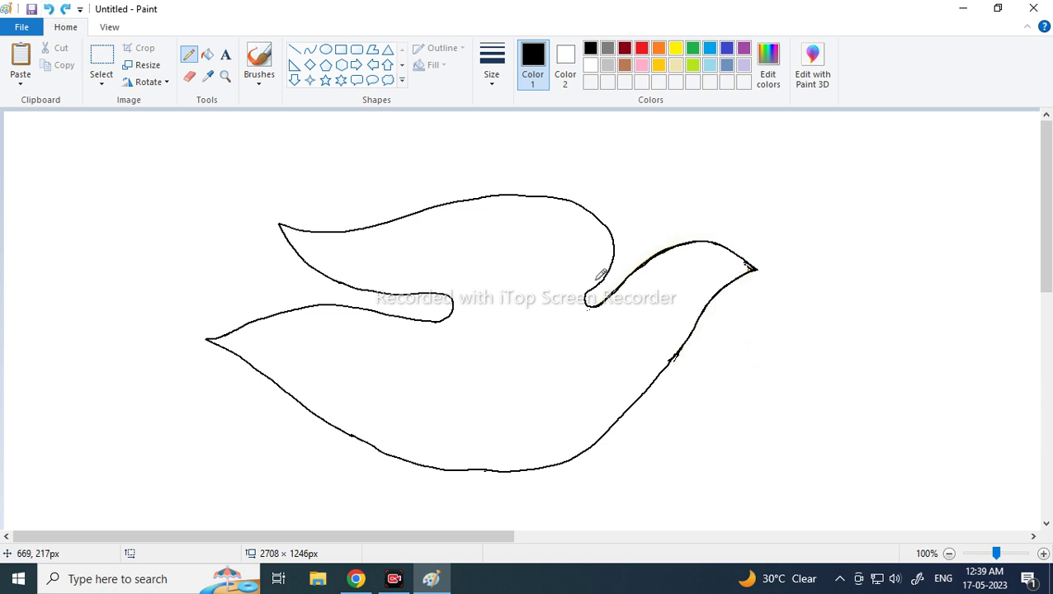
- Decorate the beak with a curved line edged by small scallops, a spiral in the tip and another curved line behind
{"action": "left_click_drag", "start_coordinate": [725, 275], "coordinate": [728, 286]}
{"action": "left_click_drag", "start_coordinate": [737, 250], "coordinate": [736, 273]}
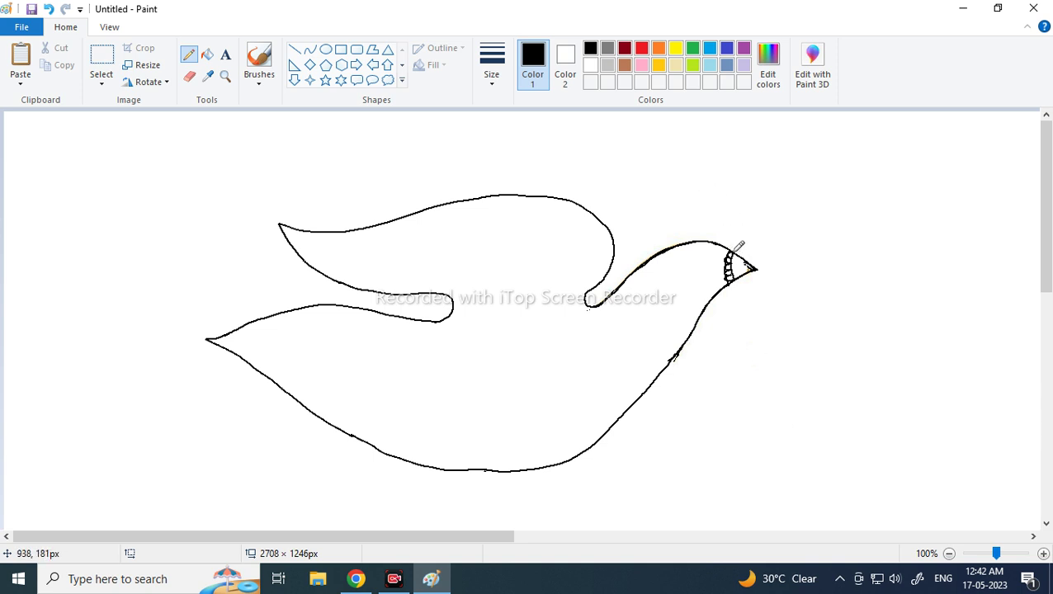
{"action": "mouse_move", "coordinate": [745, 251]}
{"action": "left_mouse_down"}
{"action": "mouse_move", "coordinate": [741, 267]}
{"action": "mouse_move", "coordinate": [716, 276]}
{"action": "mouse_move", "coordinate": [720, 291]}
{"action": "left_mouse_up"}
- Draw a curved band across the head, fill it with spirals and edge its back with a row of scallops
{"action": "left_click_drag", "start_coordinate": [716, 235], "coordinate": [706, 301]}
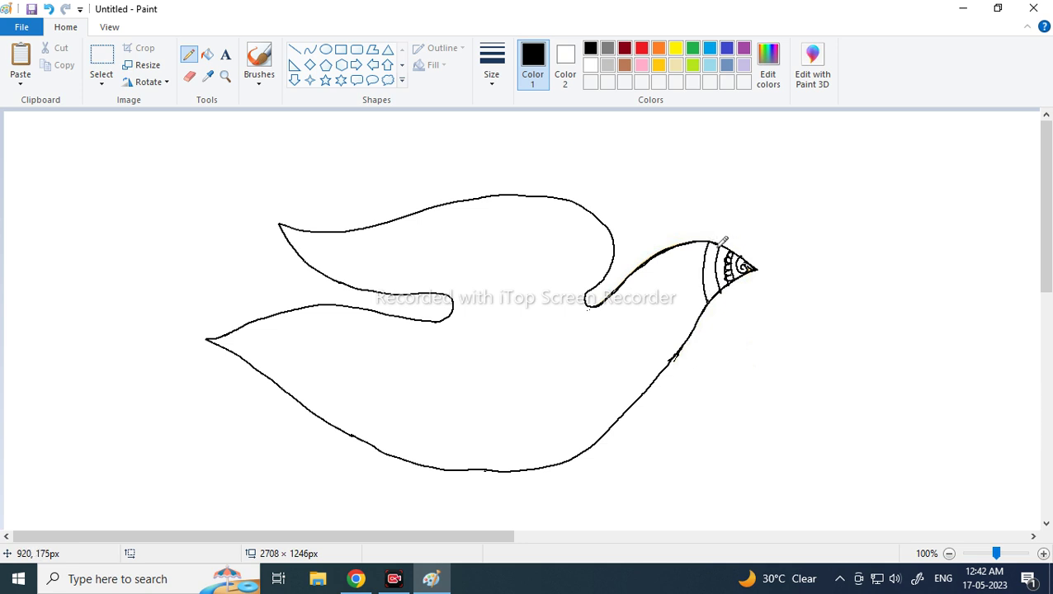
{"action": "mouse_move", "coordinate": [717, 241]}
{"action": "left_mouse_down"}
{"action": "mouse_move", "coordinate": [708, 251]}
{"action": "mouse_move", "coordinate": [720, 287]}
{"action": "mouse_move", "coordinate": [709, 279]}
{"action": "left_mouse_up"}
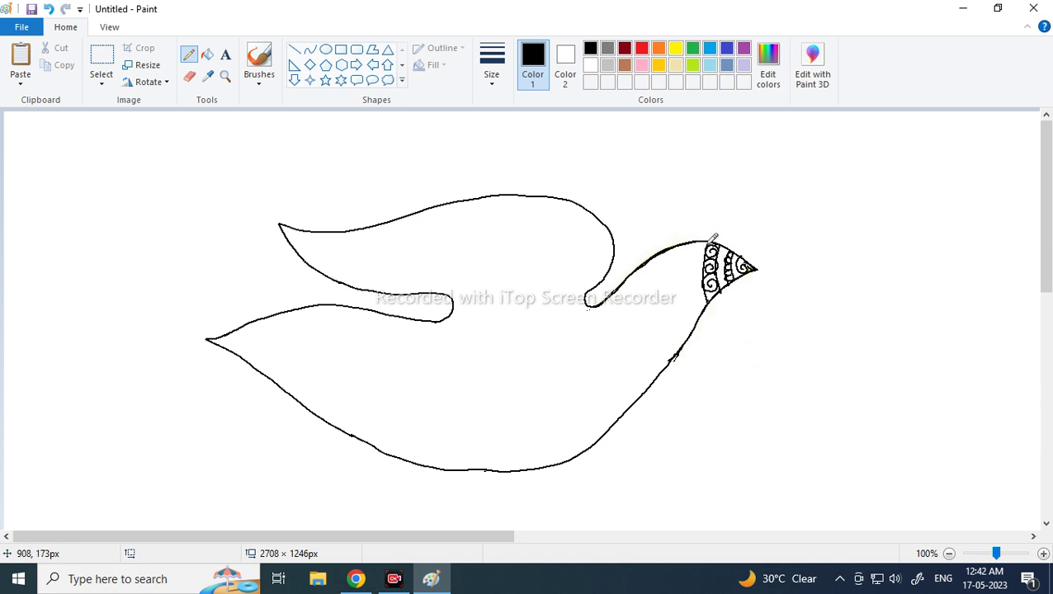
{"action": "mouse_move", "coordinate": [711, 239]}
{"action": "left_mouse_down"}
{"action": "mouse_move", "coordinate": [694, 258]}
{"action": "mouse_move", "coordinate": [708, 266]}
{"action": "mouse_move", "coordinate": [696, 273]}
{"action": "mouse_move", "coordinate": [708, 281]}
{"action": "mouse_move", "coordinate": [707, 308]}
{"action": "left_mouse_up"}
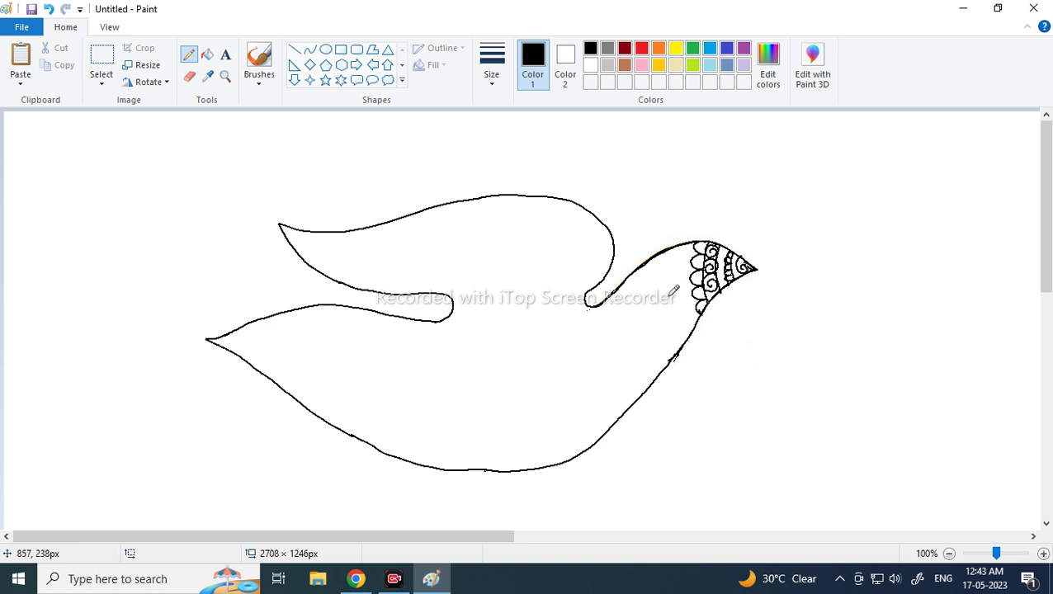
- Draw a tulip-like flower with a curling tendril on each side behind the head's scallop row
{"action": "mouse_move", "coordinate": [665, 299]}
{"action": "left_mouse_down"}
{"action": "mouse_move", "coordinate": [659, 282]}
{"action": "mouse_move", "coordinate": [680, 267]}
{"action": "mouse_move", "coordinate": [691, 279]}
{"action": "mouse_move", "coordinate": [684, 302]}
{"action": "left_mouse_up"}
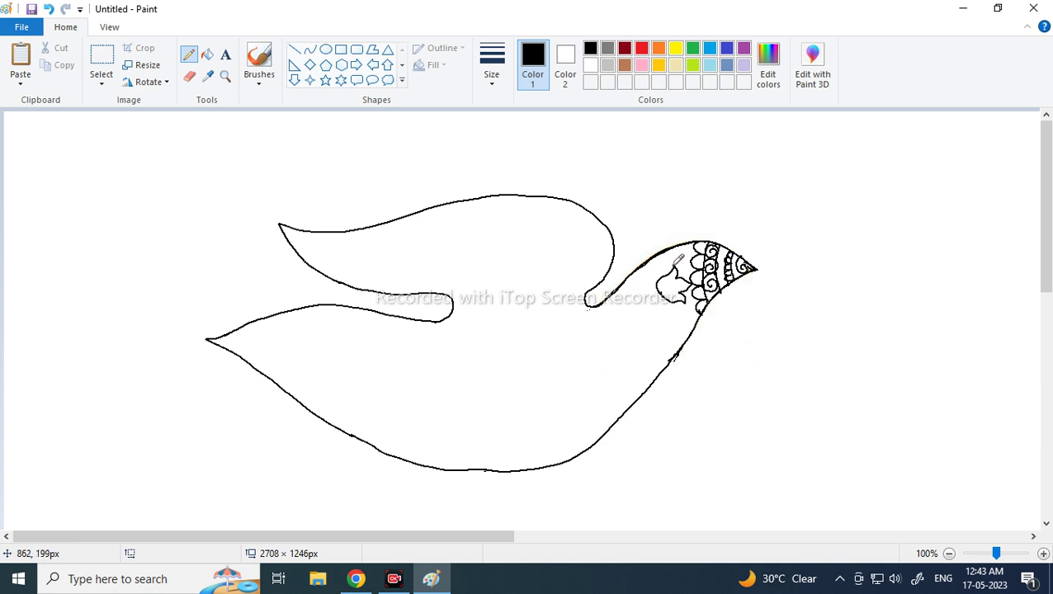
{"action": "mouse_move", "coordinate": [667, 254]}
{"action": "left_mouse_down"}
{"action": "mouse_move", "coordinate": [695, 327]}
{"action": "mouse_move", "coordinate": [693, 302]}
{"action": "left_mouse_up"}
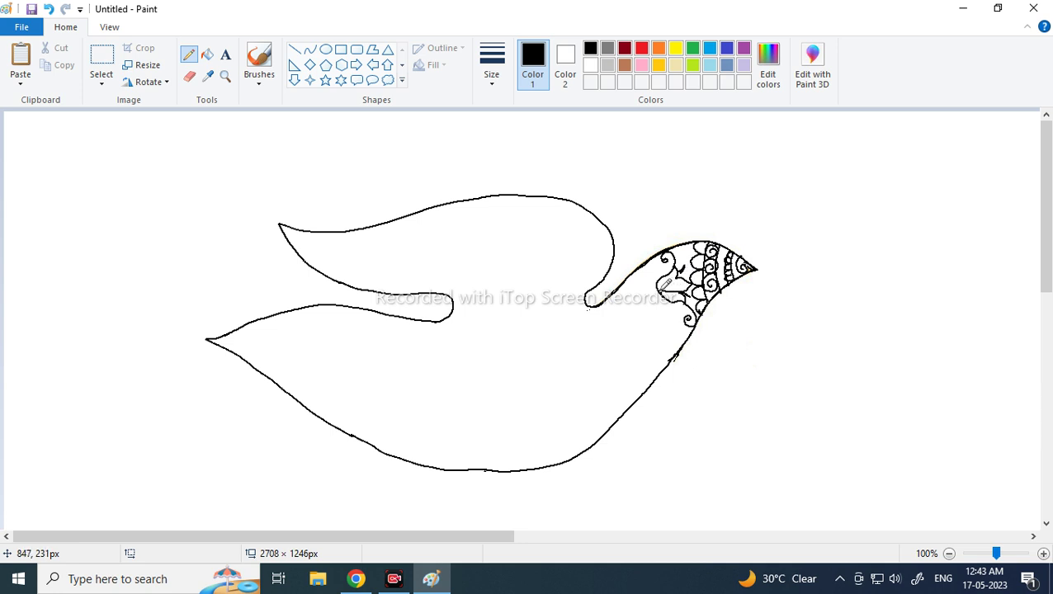
- Draw two curved lines across the neck behind the flower and fill the band with a Greek key pattern
{"action": "mouse_move", "coordinate": [673, 278]}
{"action": "left_mouse_down"}
{"action": "mouse_move", "coordinate": [652, 292]}
{"action": "mouse_move", "coordinate": [649, 276]}
{"action": "mouse_move", "coordinate": [690, 336]}
{"action": "left_mouse_up"}
{"action": "left_click_drag", "start_coordinate": [627, 274], "coordinate": [674, 358]}
{"action": "left_click_drag", "start_coordinate": [629, 296], "coordinate": [650, 281]}
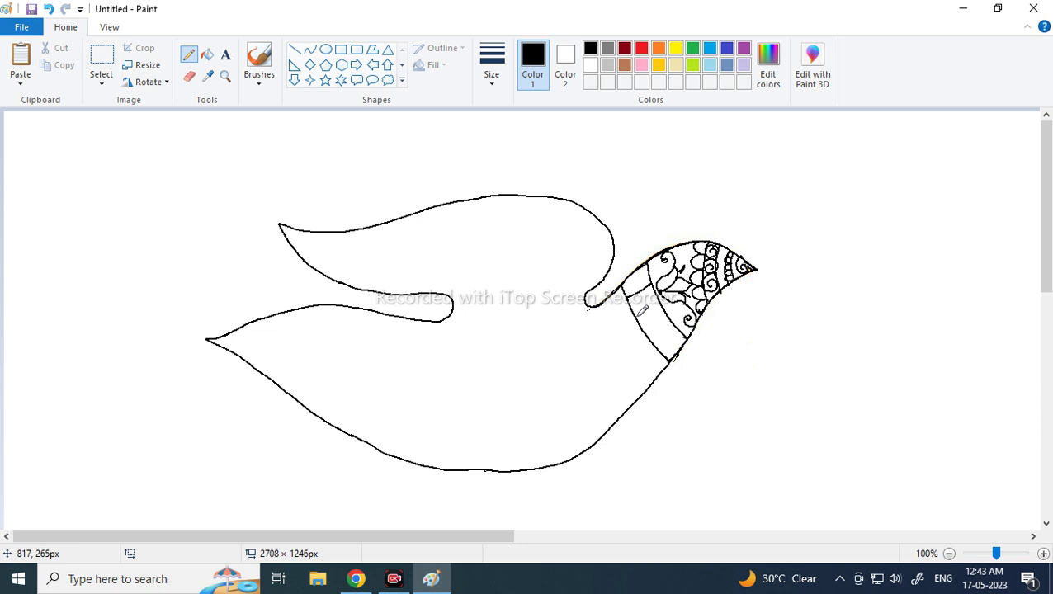
{"action": "mouse_move", "coordinate": [642, 316]}
{"action": "left_mouse_down"}
{"action": "mouse_move", "coordinate": [667, 297]}
{"action": "mouse_move", "coordinate": [669, 324]}
{"action": "mouse_move", "coordinate": [651, 330]}
{"action": "mouse_move", "coordinate": [668, 344]}
{"action": "mouse_move", "coordinate": [686, 338]}
{"action": "mouse_move", "coordinate": [675, 338]}
{"action": "left_mouse_up"}
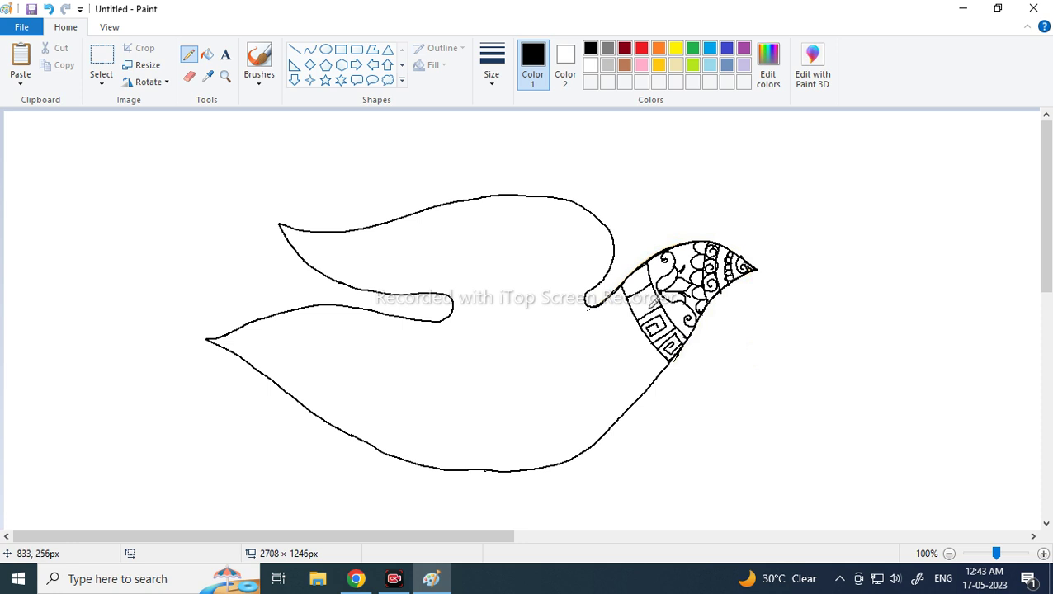
{"action": "mouse_move", "coordinate": [658, 292]}
{"action": "left_mouse_down"}
{"action": "mouse_move", "coordinate": [665, 303]}
{"action": "mouse_move", "coordinate": [643, 306]}
{"action": "left_mouse_up"}
{"action": "left_click_drag", "start_coordinate": [648, 274], "coordinate": [637, 281]}
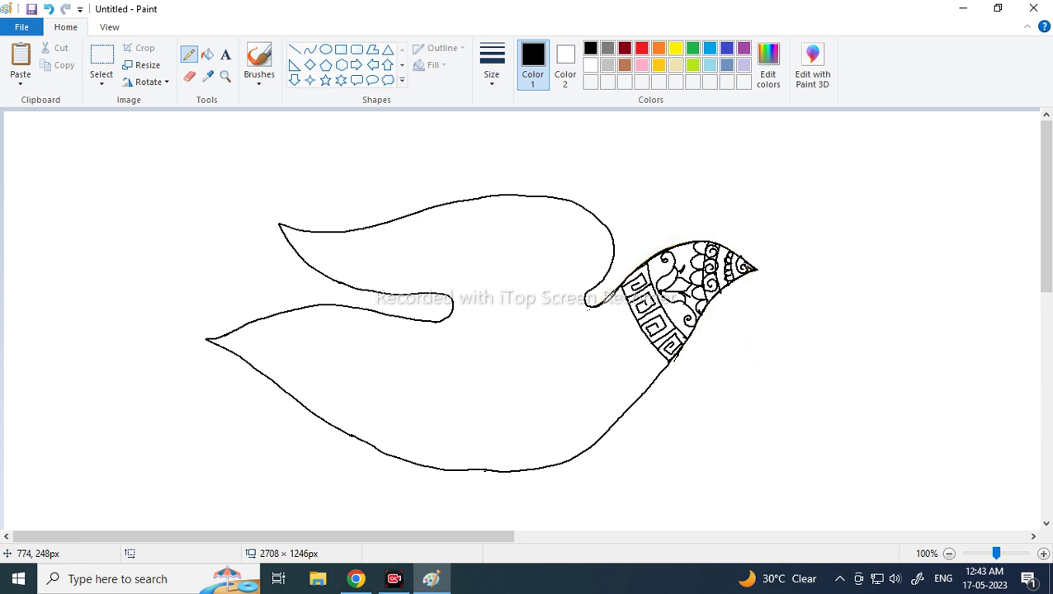
- Add a second neck band filled with curling spirals behind the Greek key band and edge it with a row of scallops
{"action": "mouse_move", "coordinate": [612, 303]}
{"action": "left_mouse_down"}
{"action": "mouse_move", "coordinate": [628, 295]}
{"action": "mouse_move", "coordinate": [635, 309]}
{"action": "mouse_move", "coordinate": [619, 314]}
{"action": "mouse_move", "coordinate": [627, 328]}
{"action": "mouse_move", "coordinate": [653, 331]}
{"action": "mouse_move", "coordinate": [641, 334]}
{"action": "mouse_move", "coordinate": [648, 346]}
{"action": "mouse_move", "coordinate": [654, 333]}
{"action": "mouse_move", "coordinate": [657, 350]}
{"action": "mouse_move", "coordinate": [673, 354]}
{"action": "mouse_move", "coordinate": [664, 372]}
{"action": "left_mouse_up"}
{"action": "left_click_drag", "start_coordinate": [602, 297], "coordinate": [660, 375]}
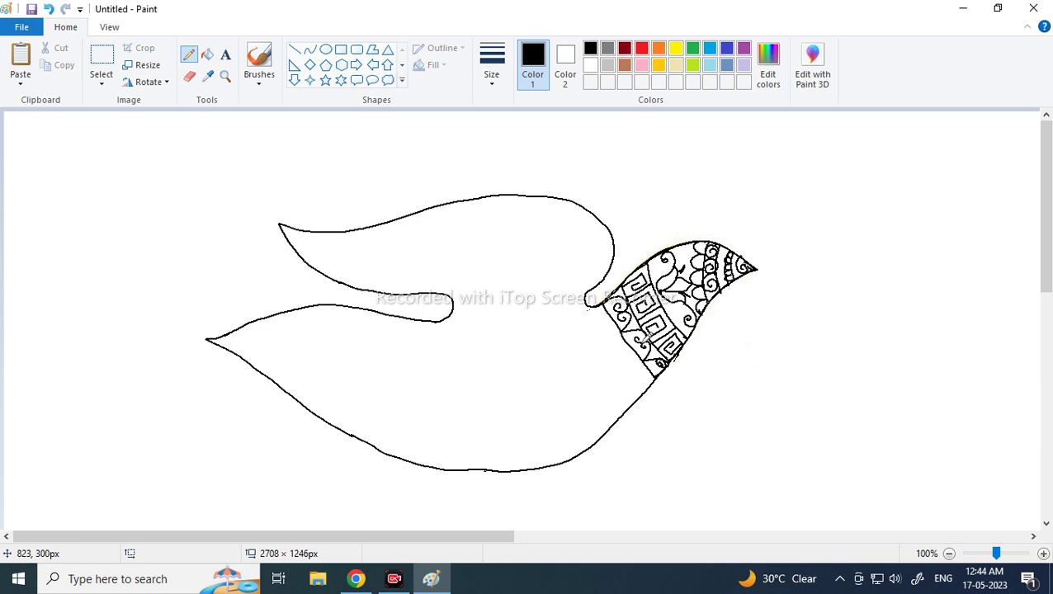
{"action": "mouse_move", "coordinate": [587, 307]}
{"action": "left_mouse_down"}
{"action": "mouse_move", "coordinate": [607, 310]}
{"action": "mouse_move", "coordinate": [595, 321]}
{"action": "mouse_move", "coordinate": [625, 354]}
{"action": "mouse_move", "coordinate": [657, 369]}
{"action": "mouse_move", "coordinate": [652, 382]}
{"action": "left_mouse_up"}
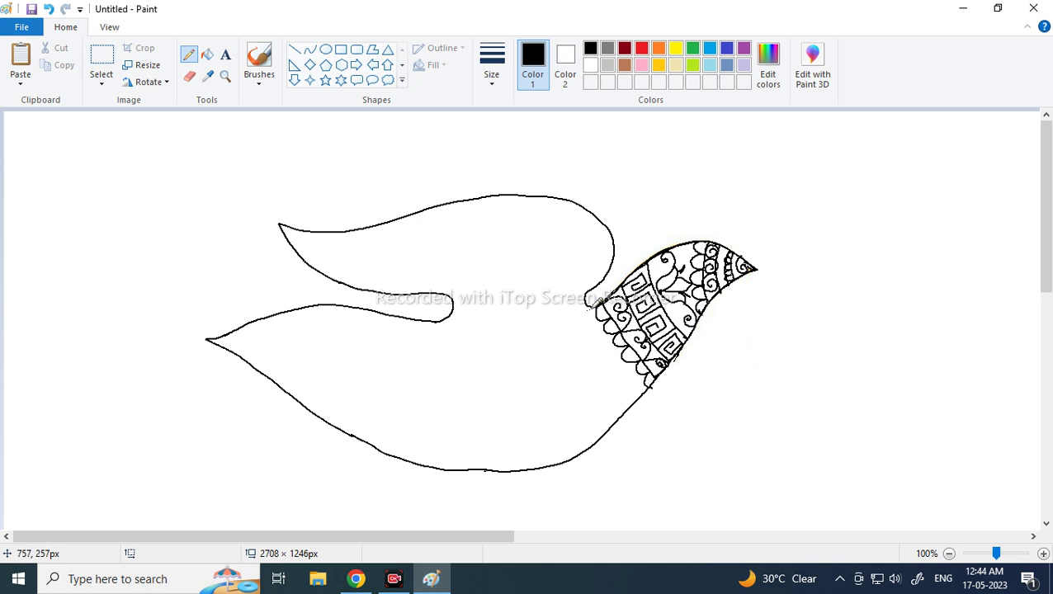
- Add two more staggered rows of scallops behind the first row at the base of the neck
{"action": "mouse_move", "coordinate": [594, 298]}
{"action": "left_mouse_down"}
{"action": "mouse_move", "coordinate": [606, 343]}
{"action": "mouse_move", "coordinate": [622, 337]}
{"action": "mouse_move", "coordinate": [613, 355]}
{"action": "mouse_move", "coordinate": [627, 368]}
{"action": "mouse_move", "coordinate": [647, 364]}
{"action": "mouse_move", "coordinate": [641, 388]}
{"action": "left_mouse_up"}
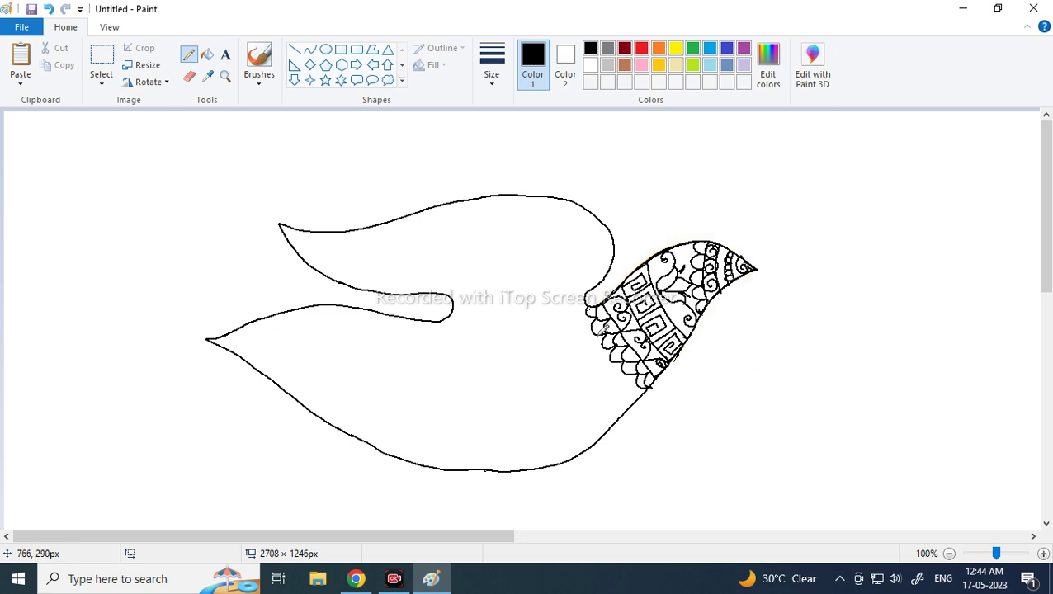
{"action": "left_click_drag", "start_coordinate": [605, 327], "coordinate": [604, 340]}
{"action": "mouse_move", "coordinate": [600, 318]}
{"action": "left_mouse_down"}
{"action": "mouse_move", "coordinate": [584, 324]}
{"action": "mouse_move", "coordinate": [593, 307]}
{"action": "left_mouse_up"}
{"action": "mouse_move", "coordinate": [607, 343]}
{"action": "left_mouse_down"}
{"action": "mouse_move", "coordinate": [614, 368]}
{"action": "mouse_move", "coordinate": [646, 381]}
{"action": "mouse_move", "coordinate": [638, 396]}
{"action": "left_mouse_up"}
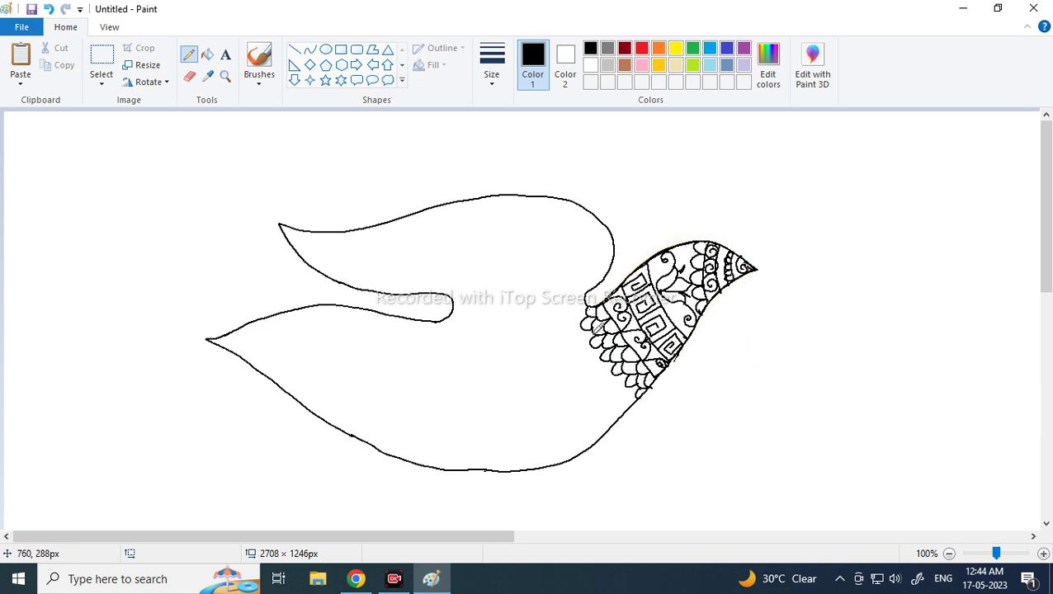
- Draw dot-tipped stems fanning out from the neck's scallops and enclose them in a row of pointed petals
{"action": "left_click", "coordinate": [580, 341]}
{"action": "left_click", "coordinate": [588, 368]}
{"action": "left_click", "coordinate": [603, 384]}
{"action": "left_click_drag", "start_coordinate": [624, 398], "coordinate": [635, 390]}
{"action": "left_click_drag", "start_coordinate": [592, 307], "coordinate": [568, 327]}
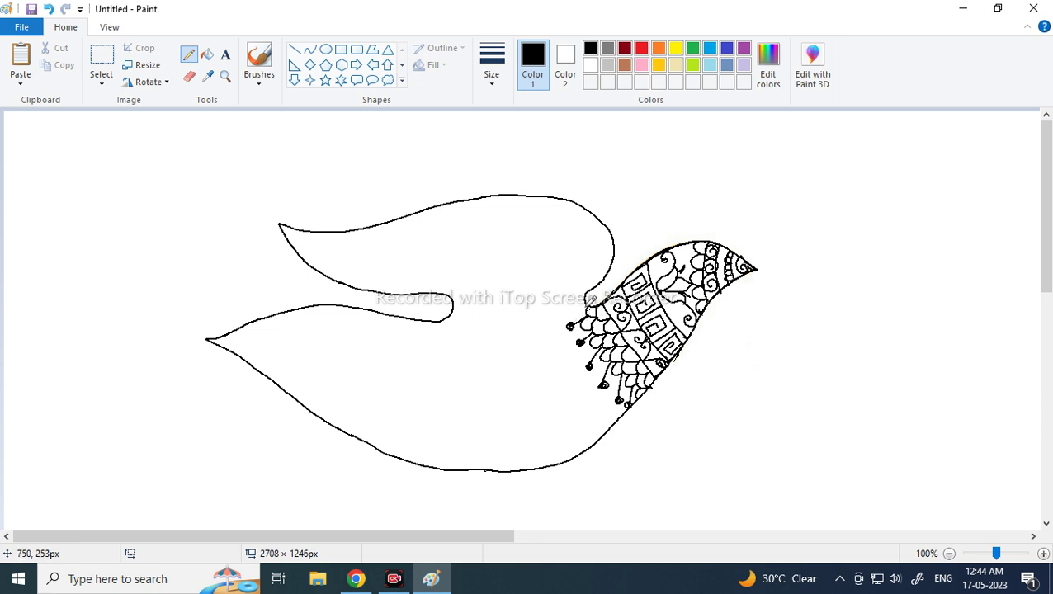
{"action": "mouse_move", "coordinate": [550, 322]}
{"action": "left_mouse_down"}
{"action": "mouse_move", "coordinate": [584, 330]}
{"action": "mouse_move", "coordinate": [601, 320]}
{"action": "mouse_move", "coordinate": [566, 342]}
{"action": "mouse_move", "coordinate": [601, 340]}
{"action": "mouse_move", "coordinate": [584, 342]}
{"action": "mouse_move", "coordinate": [583, 373]}
{"action": "mouse_move", "coordinate": [609, 361]}
{"action": "mouse_move", "coordinate": [586, 395]}
{"action": "mouse_move", "coordinate": [616, 386]}
{"action": "mouse_move", "coordinate": [620, 406]}
{"action": "left_mouse_up"}
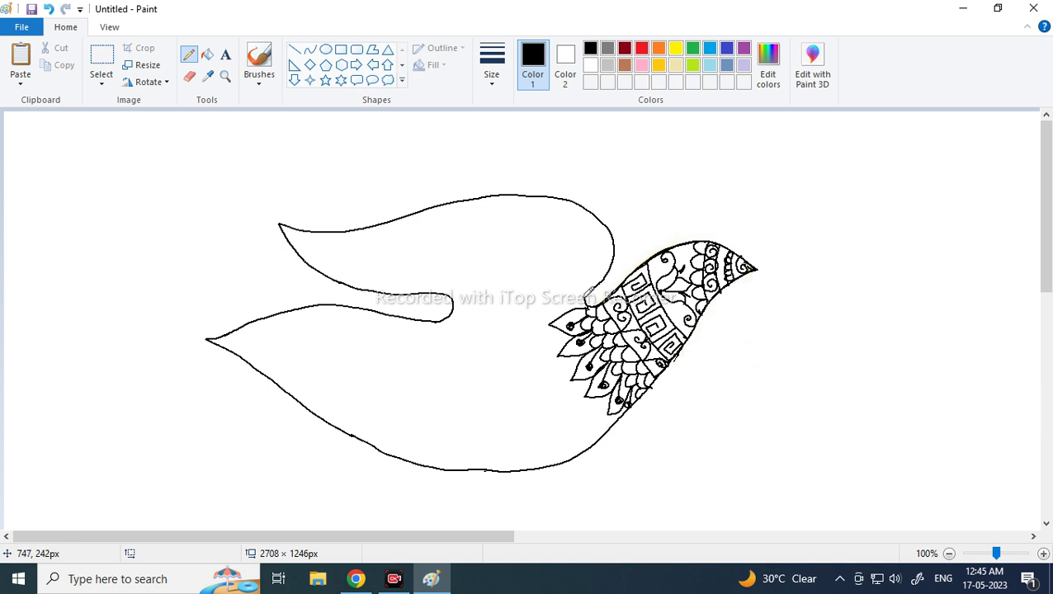
{"action": "left_click_drag", "start_coordinate": [589, 295], "coordinate": [561, 307]}
{"action": "mouse_move", "coordinate": [558, 316]}
{"action": "left_mouse_down"}
{"action": "mouse_move", "coordinate": [566, 337]}
{"action": "mouse_move", "coordinate": [583, 342]}
{"action": "mouse_move", "coordinate": [547, 352]}
{"action": "mouse_move", "coordinate": [553, 373]}
{"action": "left_mouse_up"}
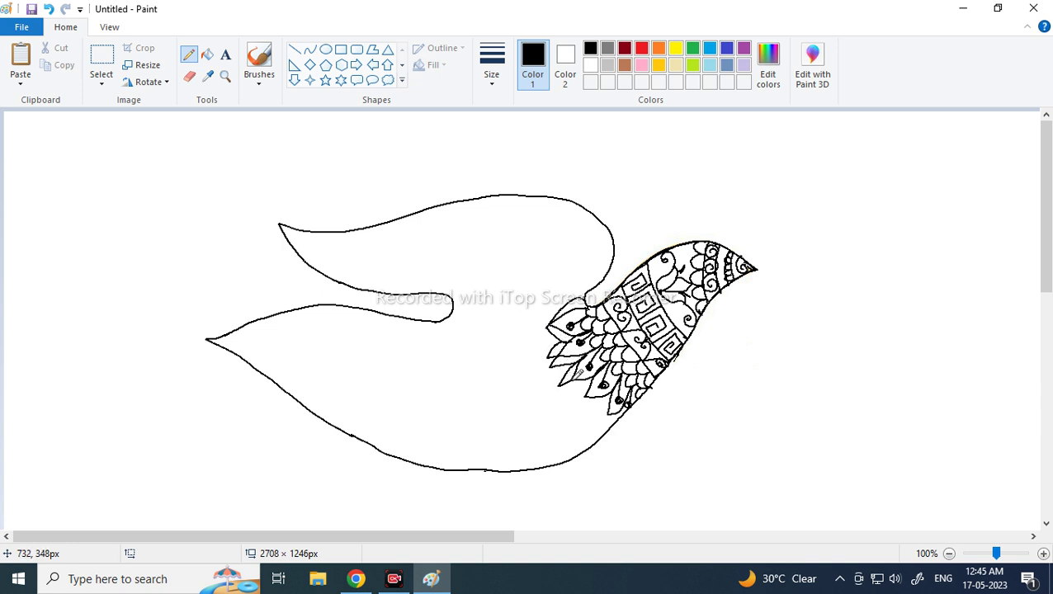
{"action": "left_click", "coordinate": [49, 9]}
{"action": "left_click", "coordinate": [49, 9]}
{"action": "left_click", "coordinate": [49, 9]}
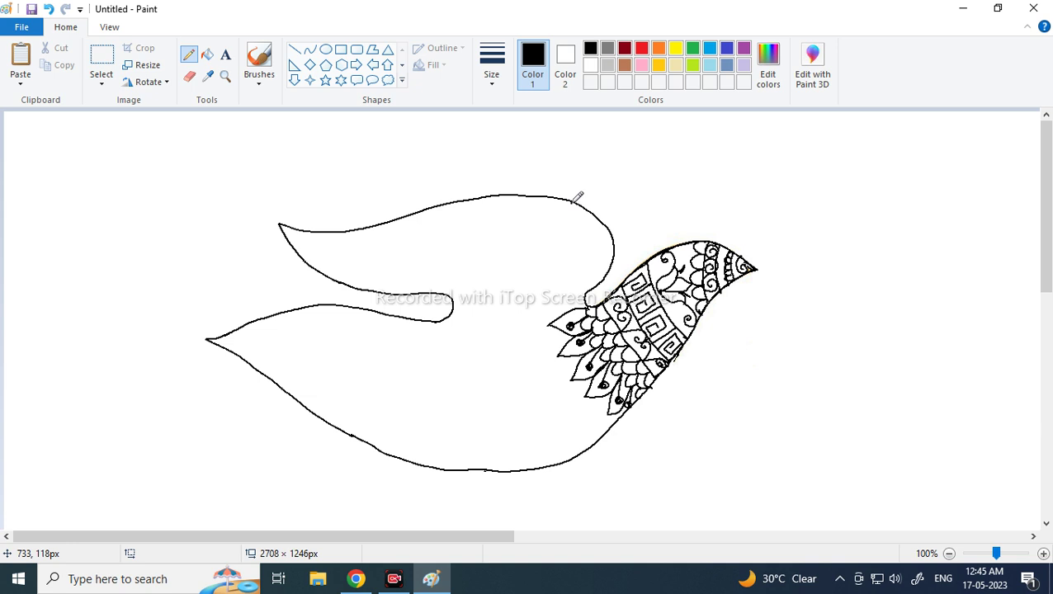
- Draw a curve from the wing's upper edge past the petal tips to the belly, and fill the wing's front with scale scallops
{"action": "mouse_move", "coordinate": [575, 199]}
{"action": "left_mouse_down"}
{"action": "mouse_move", "coordinate": [551, 278]}
{"action": "mouse_move", "coordinate": [552, 333]}
{"action": "mouse_move", "coordinate": [617, 414]}
{"action": "left_mouse_up"}
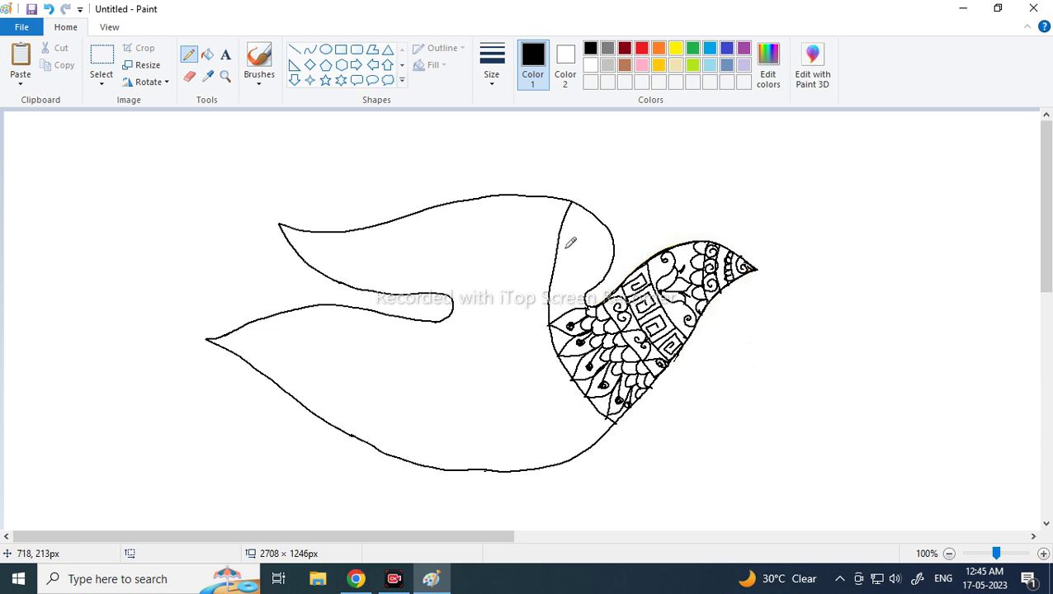
{"action": "mouse_move", "coordinate": [565, 220]}
{"action": "left_mouse_down"}
{"action": "mouse_move", "coordinate": [587, 223]}
{"action": "mouse_move", "coordinate": [608, 223]}
{"action": "mouse_move", "coordinate": [602, 237]}
{"action": "mouse_move", "coordinate": [613, 240]}
{"action": "mouse_move", "coordinate": [563, 232]}
{"action": "mouse_move", "coordinate": [582, 220]}
{"action": "mouse_move", "coordinate": [586, 238]}
{"action": "mouse_move", "coordinate": [602, 227]}
{"action": "mouse_move", "coordinate": [602, 248]}
{"action": "mouse_move", "coordinate": [618, 246]}
{"action": "mouse_move", "coordinate": [559, 248]}
{"action": "mouse_move", "coordinate": [580, 227]}
{"action": "mouse_move", "coordinate": [581, 251]}
{"action": "mouse_move", "coordinate": [596, 241]}
{"action": "mouse_move", "coordinate": [618, 257]}
{"action": "left_mouse_up"}
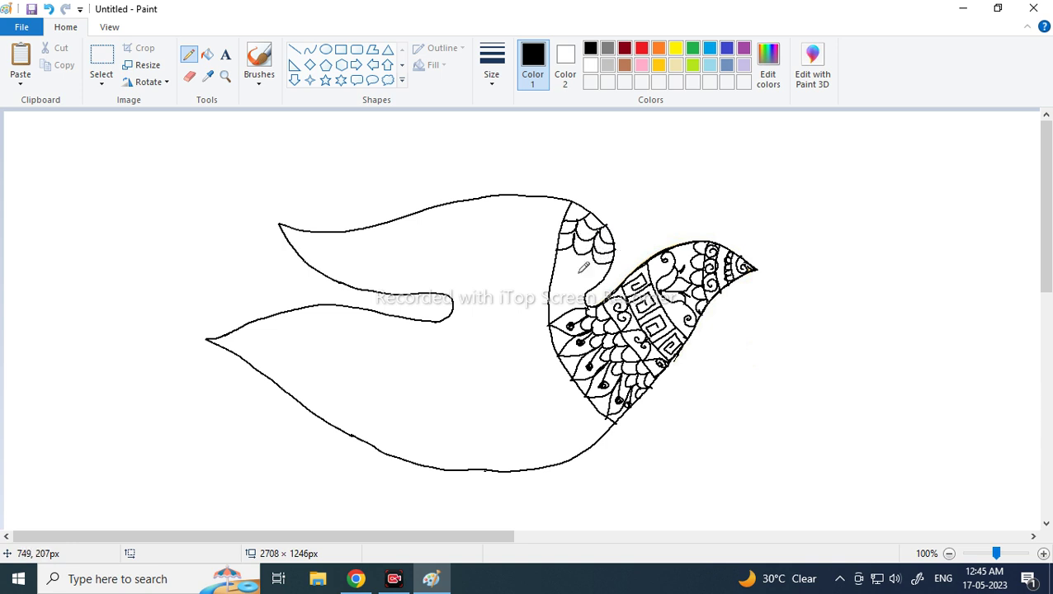
{"action": "mouse_move", "coordinate": [555, 268]}
{"action": "left_mouse_down"}
{"action": "mouse_move", "coordinate": [573, 248]}
{"action": "mouse_move", "coordinate": [584, 265]}
{"action": "mouse_move", "coordinate": [597, 252]}
{"action": "mouse_move", "coordinate": [588, 275]}
{"action": "mouse_move", "coordinate": [575, 265]}
{"action": "mouse_move", "coordinate": [580, 276]}
{"action": "mouse_move", "coordinate": [595, 257]}
{"action": "mouse_move", "coordinate": [602, 278]}
{"action": "mouse_move", "coordinate": [571, 296]}
{"action": "mouse_move", "coordinate": [570, 285]}
{"action": "mouse_move", "coordinate": [593, 290]}
{"action": "mouse_move", "coordinate": [547, 311]}
{"action": "mouse_move", "coordinate": [579, 311]}
{"action": "left_mouse_up"}
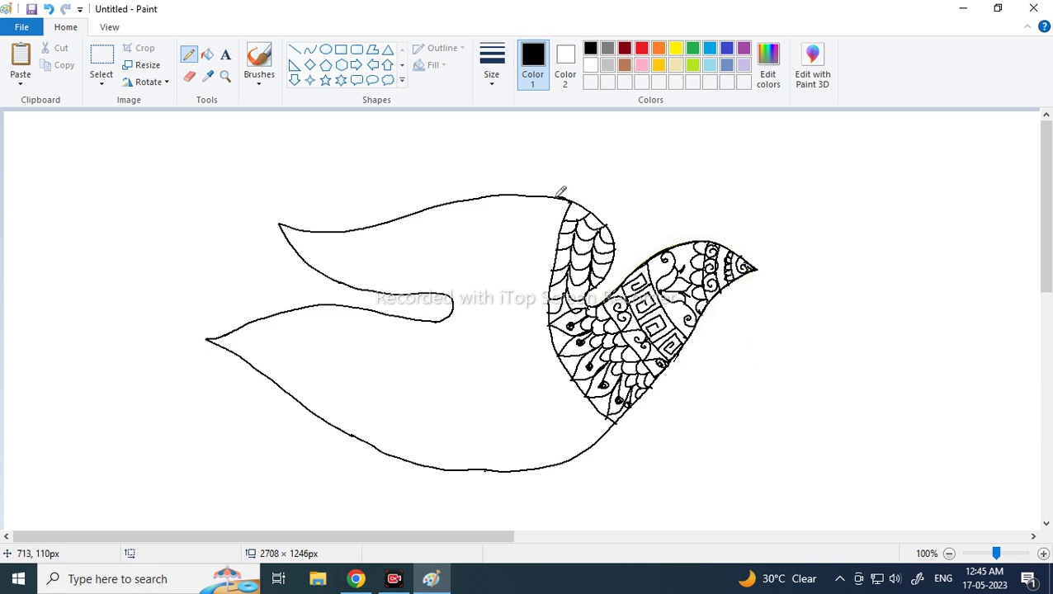
- Line the back of the long curve with pointed petals from wing to belly, and add a row of spirals between their tips
{"action": "mouse_move", "coordinate": [545, 195]}
{"action": "left_mouse_down"}
{"action": "mouse_move", "coordinate": [565, 210]}
{"action": "mouse_move", "coordinate": [536, 222]}
{"action": "mouse_move", "coordinate": [561, 229]}
{"action": "mouse_move", "coordinate": [538, 263]}
{"action": "mouse_move", "coordinate": [554, 278]}
{"action": "mouse_move", "coordinate": [533, 282]}
{"action": "mouse_move", "coordinate": [548, 286]}
{"action": "mouse_move", "coordinate": [520, 319]}
{"action": "mouse_move", "coordinate": [554, 321]}
{"action": "mouse_move", "coordinate": [528, 335]}
{"action": "mouse_move", "coordinate": [557, 338]}
{"action": "mouse_move", "coordinate": [546, 353]}
{"action": "mouse_move", "coordinate": [571, 363]}
{"action": "mouse_move", "coordinate": [551, 386]}
{"action": "mouse_move", "coordinate": [583, 386]}
{"action": "mouse_move", "coordinate": [568, 408]}
{"action": "mouse_move", "coordinate": [604, 397]}
{"action": "mouse_move", "coordinate": [597, 434]}
{"action": "mouse_move", "coordinate": [613, 419]}
{"action": "left_mouse_up"}
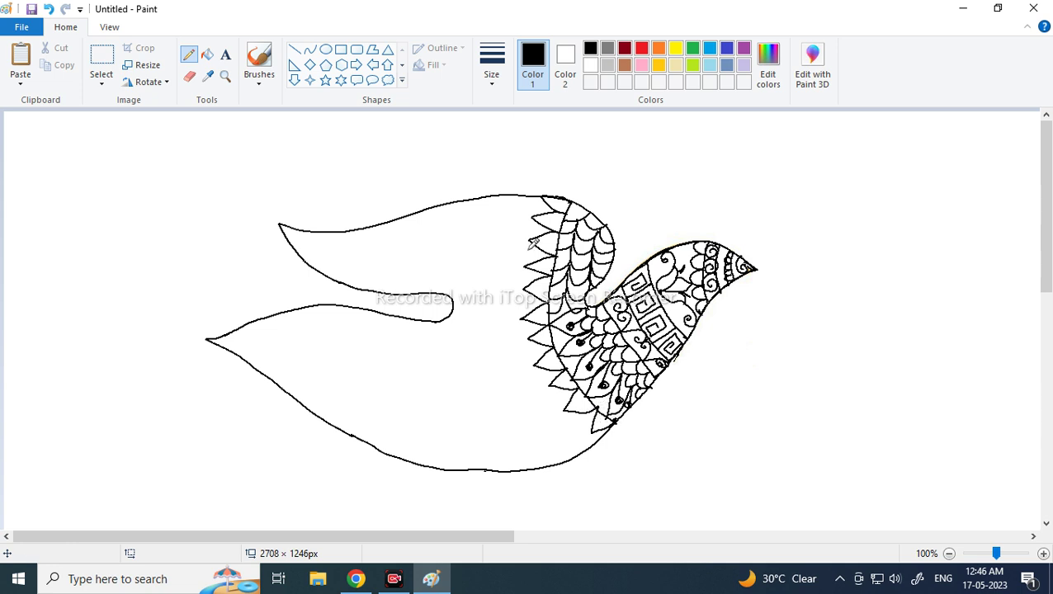
{"action": "mouse_move", "coordinate": [534, 212]}
{"action": "left_mouse_down"}
{"action": "mouse_move", "coordinate": [532, 201]}
{"action": "mouse_move", "coordinate": [525, 221]}
{"action": "mouse_move", "coordinate": [538, 231]}
{"action": "mouse_move", "coordinate": [515, 248]}
{"action": "mouse_move", "coordinate": [536, 241]}
{"action": "mouse_move", "coordinate": [515, 262]}
{"action": "mouse_move", "coordinate": [536, 294]}
{"action": "mouse_move", "coordinate": [517, 289]}
{"action": "mouse_move", "coordinate": [536, 332]}
{"action": "mouse_move", "coordinate": [515, 320]}
{"action": "mouse_move", "coordinate": [529, 333]}
{"action": "mouse_move", "coordinate": [519, 355]}
{"action": "mouse_move", "coordinate": [533, 343]}
{"action": "left_mouse_up"}
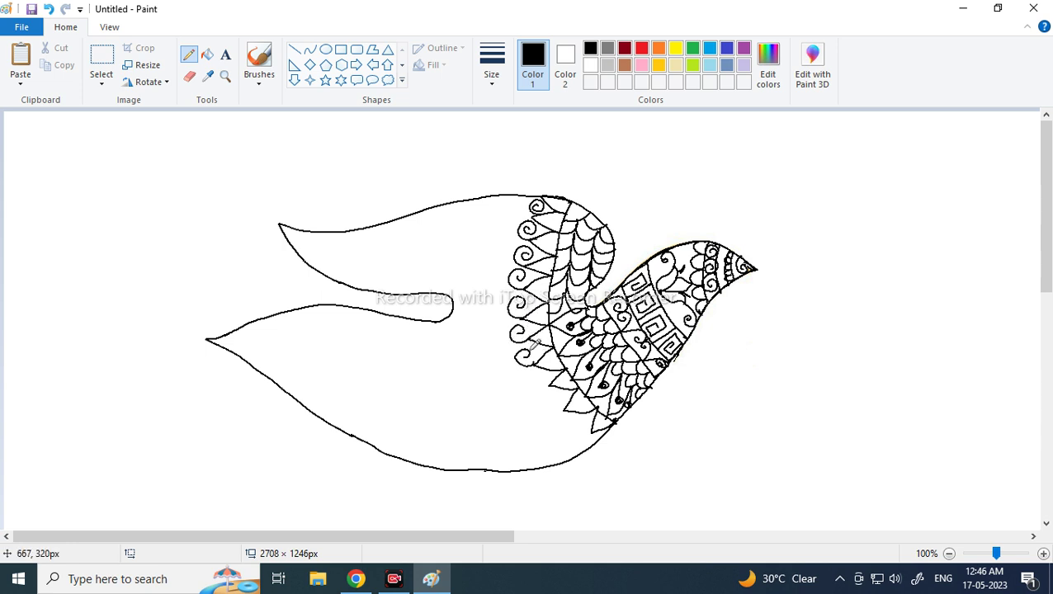
{"action": "mouse_move", "coordinate": [558, 381]}
{"action": "left_mouse_down"}
{"action": "mouse_move", "coordinate": [530, 387]}
{"action": "mouse_move", "coordinate": [544, 380]}
{"action": "mouse_move", "coordinate": [546, 402]}
{"action": "mouse_move", "coordinate": [571, 401]}
{"action": "mouse_move", "coordinate": [574, 433]}
{"action": "mouse_move", "coordinate": [578, 425]}
{"action": "left_mouse_up"}
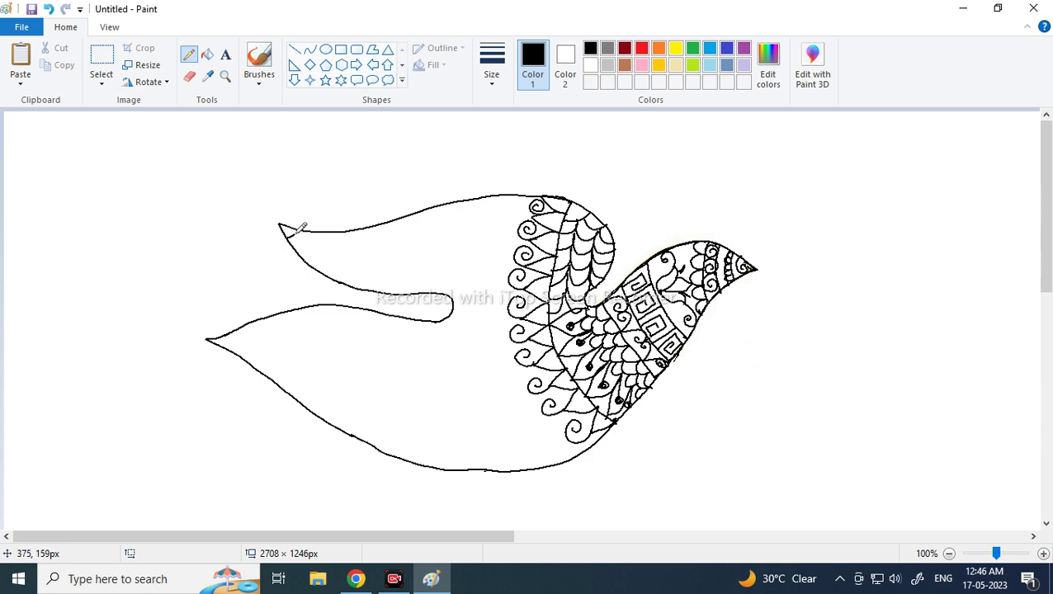
- Decorate the wing tip with small petals behind a curved line, followed by two large spirals
{"action": "mouse_move", "coordinate": [290, 239]}
{"action": "left_mouse_down"}
{"action": "mouse_move", "coordinate": [317, 230]}
{"action": "mouse_move", "coordinate": [308, 260]}
{"action": "mouse_move", "coordinate": [340, 231]}
{"action": "mouse_move", "coordinate": [360, 247]}
{"action": "mouse_move", "coordinate": [361, 238]}
{"action": "mouse_move", "coordinate": [346, 273]}
{"action": "mouse_move", "coordinate": [318, 266]}
{"action": "mouse_move", "coordinate": [316, 251]}
{"action": "mouse_move", "coordinate": [347, 252]}
{"action": "left_mouse_up"}
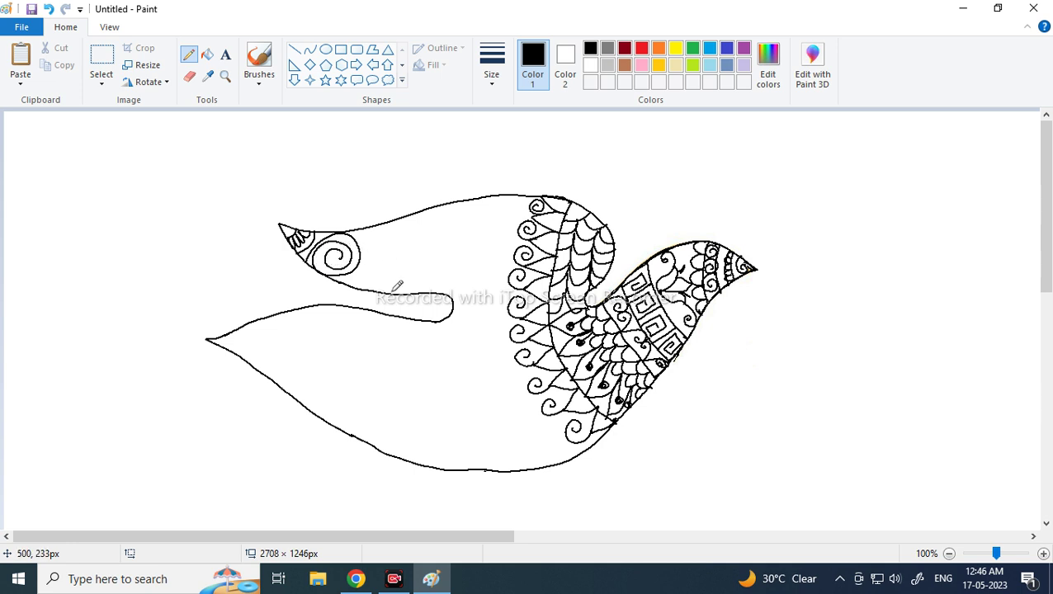
{"action": "mouse_move", "coordinate": [395, 294]}
{"action": "left_mouse_down"}
{"action": "mouse_move", "coordinate": [401, 268]}
{"action": "mouse_move", "coordinate": [385, 236]}
{"action": "mouse_move", "coordinate": [363, 249]}
{"action": "mouse_move", "coordinate": [368, 285]}
{"action": "mouse_move", "coordinate": [399, 273]}
{"action": "mouse_move", "coordinate": [385, 242]}
{"action": "mouse_move", "coordinate": [396, 263]}
{"action": "mouse_move", "coordinate": [382, 262]}
{"action": "left_mouse_up"}
- Close off the wing tip's spirals with a cross line, add a second line beside it, and fill the band between with a basket-weave pattern
{"action": "left_click_drag", "start_coordinate": [402, 216], "coordinate": [413, 288]}
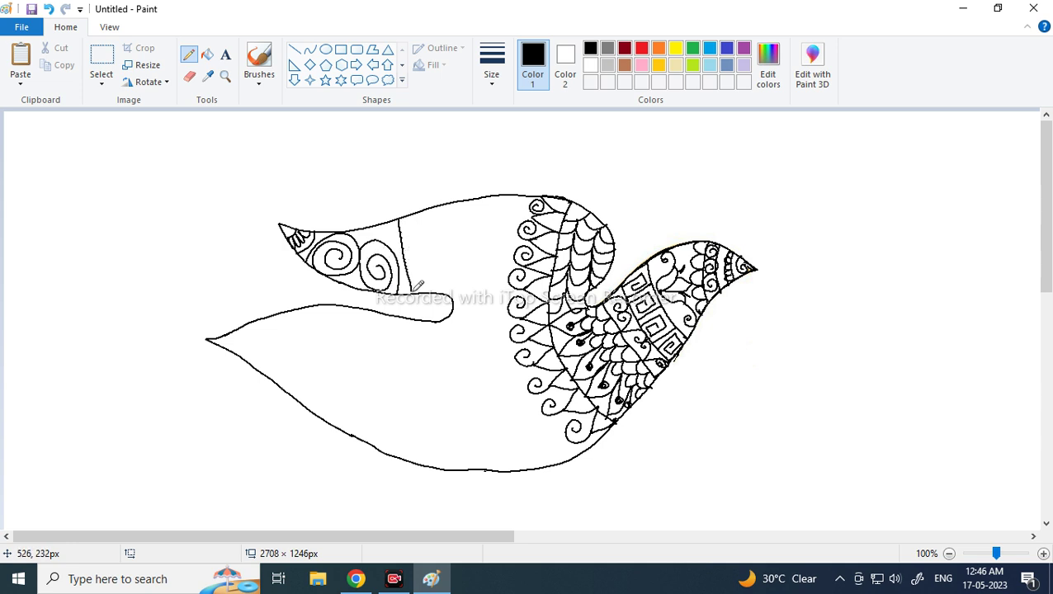
{"action": "left_click_drag", "start_coordinate": [440, 202], "coordinate": [454, 301]}
{"action": "mouse_move", "coordinate": [421, 208]}
{"action": "left_mouse_down"}
{"action": "mouse_move", "coordinate": [399, 240]}
{"action": "mouse_move", "coordinate": [415, 221]}
{"action": "mouse_move", "coordinate": [442, 237]}
{"action": "left_mouse_up"}
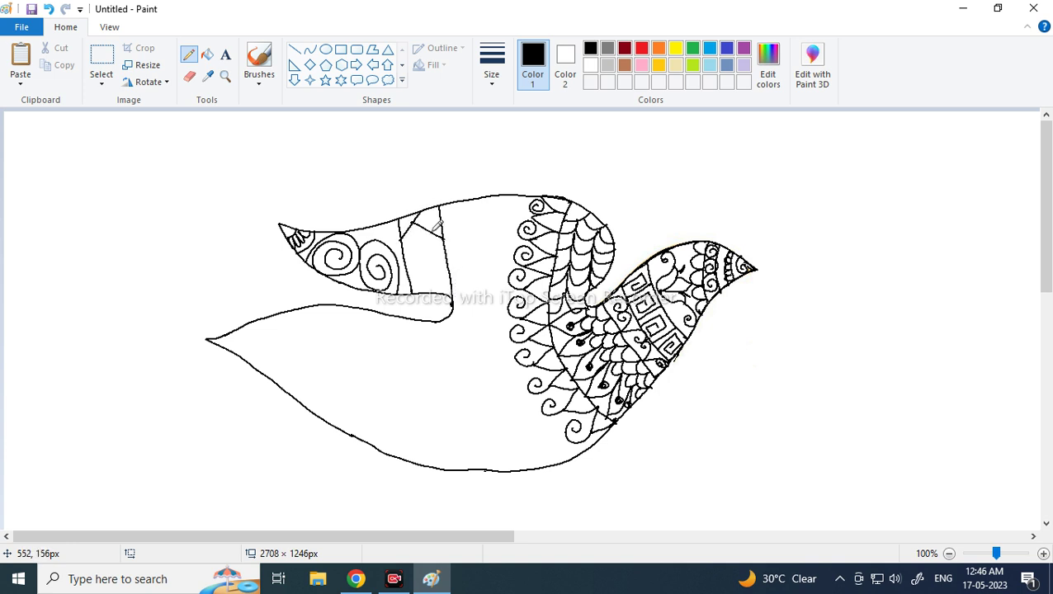
{"action": "mouse_move", "coordinate": [444, 241]}
{"action": "left_mouse_down"}
{"action": "mouse_move", "coordinate": [411, 275]}
{"action": "mouse_move", "coordinate": [424, 269]}
{"action": "mouse_move", "coordinate": [452, 286]}
{"action": "mouse_move", "coordinate": [439, 259]}
{"action": "left_mouse_up"}
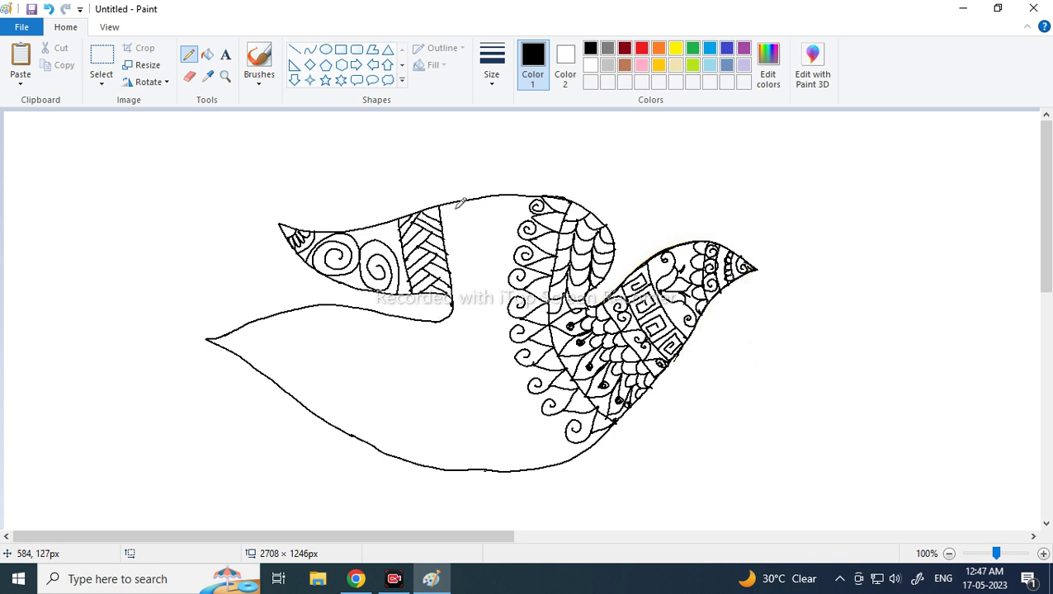
- Draw spaced wavy lines across the wing from the woven band to the spiral row, and add a curled tail shape below them
{"action": "mouse_move", "coordinate": [452, 216]}
{"action": "left_mouse_down"}
{"action": "mouse_move", "coordinate": [474, 195]}
{"action": "mouse_move", "coordinate": [452, 226]}
{"action": "left_mouse_up"}
{"action": "left_click", "coordinate": [48, 9]}
{"action": "mouse_move", "coordinate": [450, 216]}
{"action": "left_mouse_down"}
{"action": "mouse_move", "coordinate": [446, 206]}
{"action": "mouse_move", "coordinate": [484, 203]}
{"action": "left_mouse_up"}
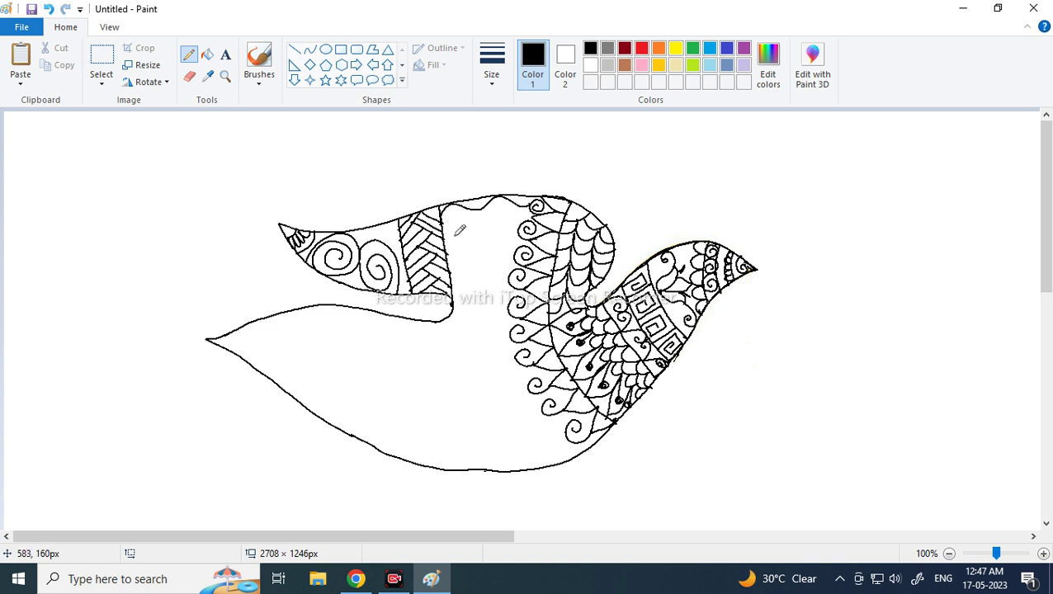
{"action": "mouse_move", "coordinate": [452, 227]}
{"action": "left_mouse_down"}
{"action": "mouse_move", "coordinate": [482, 211]}
{"action": "mouse_move", "coordinate": [513, 218]}
{"action": "mouse_move", "coordinate": [502, 223]}
{"action": "left_mouse_up"}
{"action": "left_click_drag", "start_coordinate": [446, 249], "coordinate": [512, 237]}
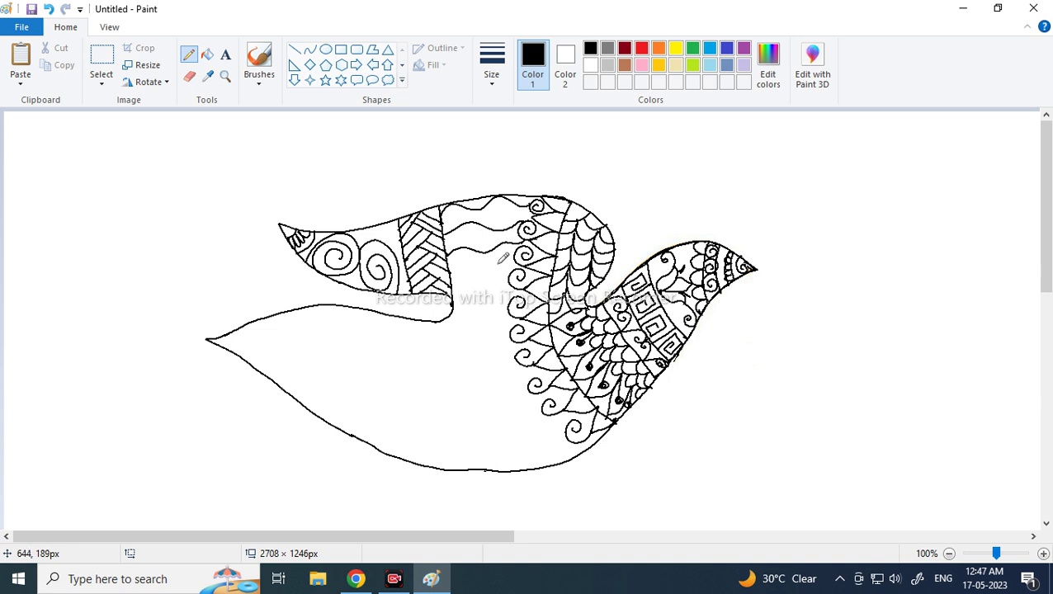
{"action": "left_click_drag", "start_coordinate": [464, 268], "coordinate": [524, 261]}
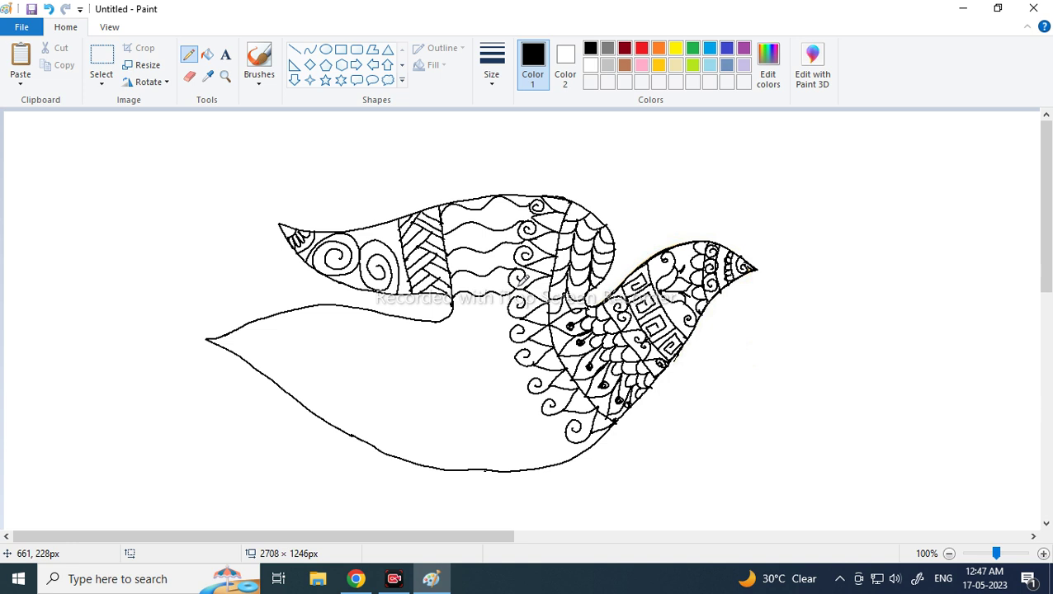
{"action": "left_click_drag", "start_coordinate": [459, 304], "coordinate": [512, 300]}
{"action": "mouse_move", "coordinate": [450, 317]}
{"action": "left_mouse_down"}
{"action": "mouse_move", "coordinate": [477, 329]}
{"action": "mouse_move", "coordinate": [492, 354]}
{"action": "mouse_move", "coordinate": [475, 351]}
{"action": "mouse_move", "coordinate": [509, 304]}
{"action": "mouse_move", "coordinate": [494, 358]}
{"action": "mouse_move", "coordinate": [481, 353]}
{"action": "left_mouse_up"}
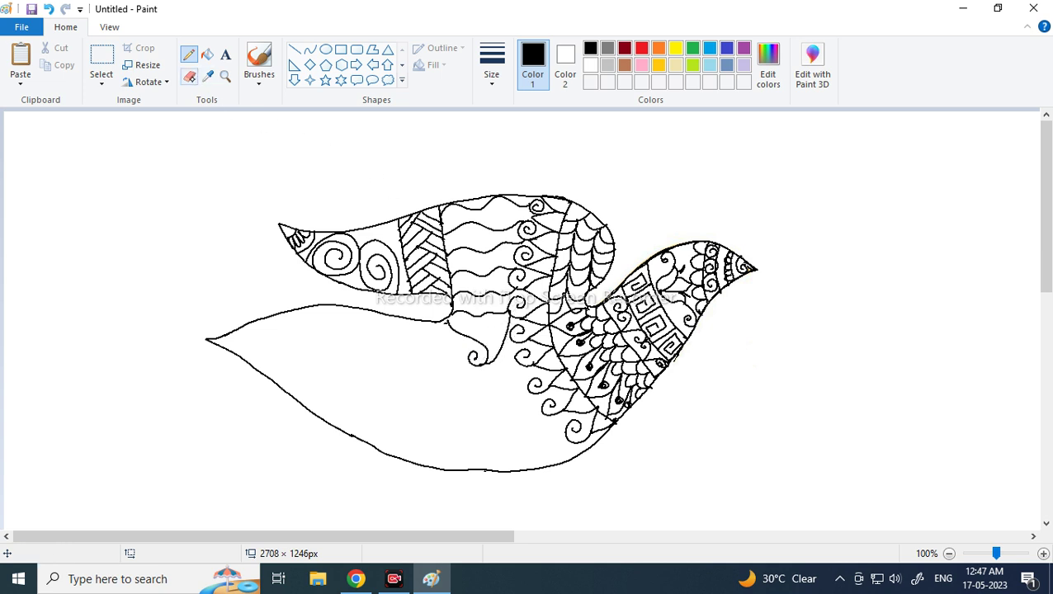
- Erase the uppermost wavy line on the wing and redraw it slightly lower with the pencil
{"action": "left_click", "coordinate": [189, 75]}
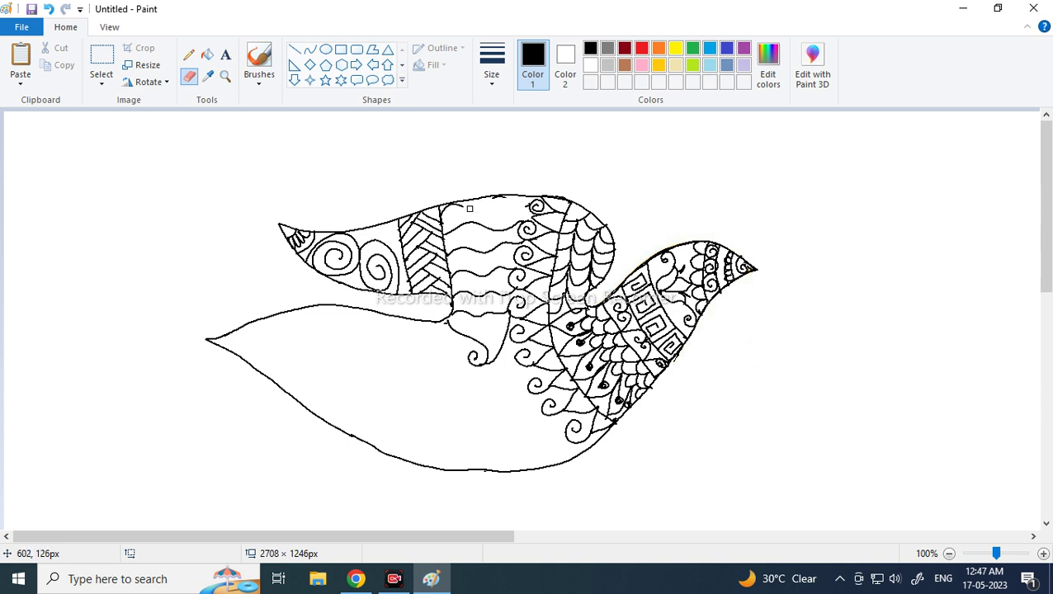
{"action": "left_click", "coordinate": [188, 54]}
{"action": "left_click_drag", "start_coordinate": [451, 212], "coordinate": [537, 199]}
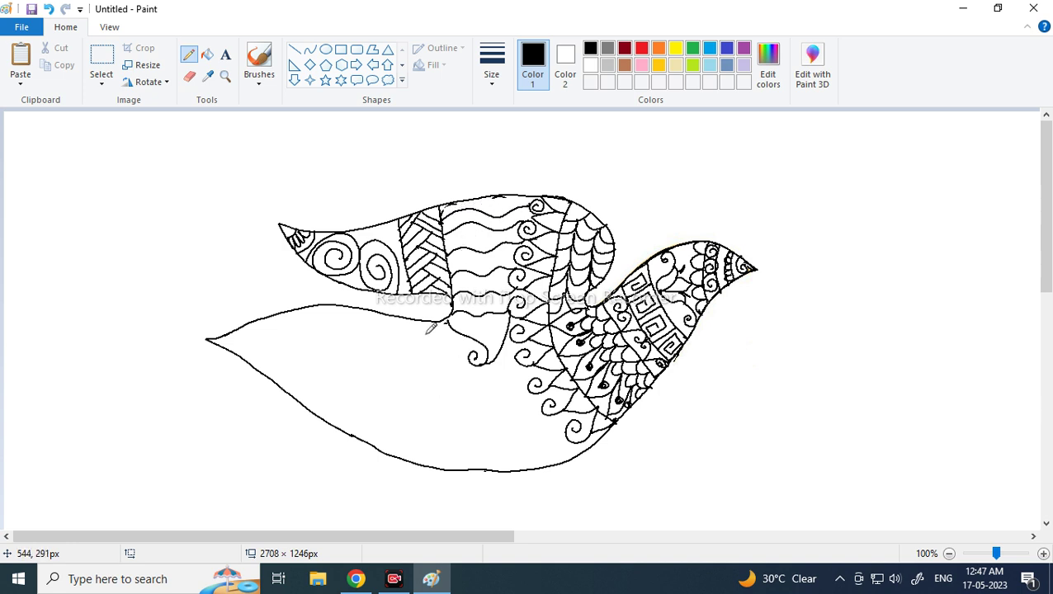
- Add another wavy line in each gap on the wing, and fill the curled shape with parallel curves and a second spiral end
{"action": "left_click_drag", "start_coordinate": [460, 236], "coordinate": [512, 227]}
{"action": "left_click_drag", "start_coordinate": [453, 264], "coordinate": [521, 247]}
{"action": "left_click_drag", "start_coordinate": [463, 281], "coordinate": [513, 272]}
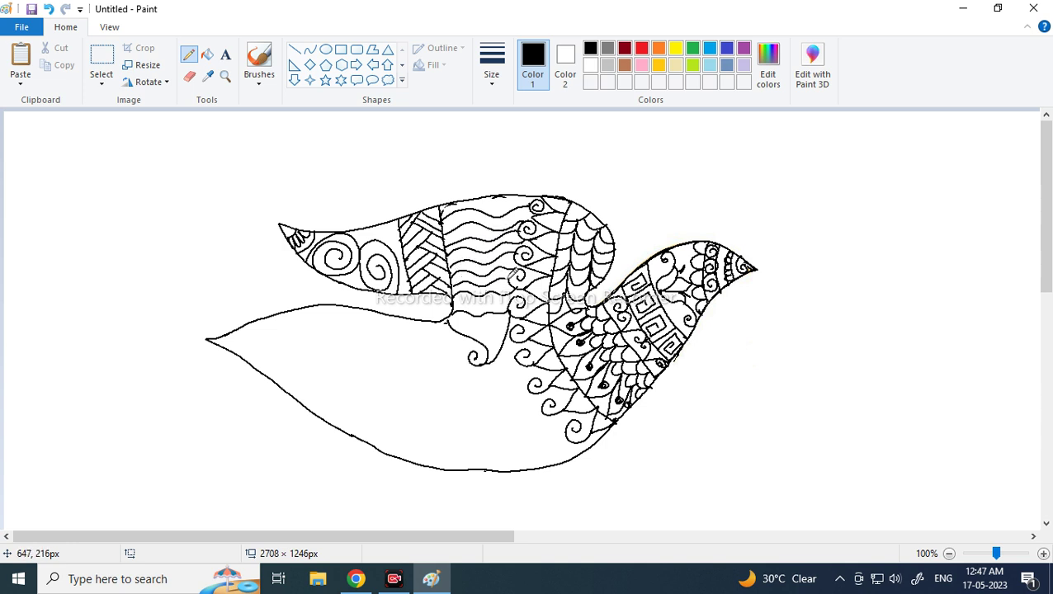
{"action": "left_click_drag", "start_coordinate": [460, 302], "coordinate": [516, 294]}
{"action": "mouse_move", "coordinate": [461, 312]}
{"action": "left_mouse_down"}
{"action": "mouse_move", "coordinate": [500, 339]}
{"action": "mouse_move", "coordinate": [500, 353]}
{"action": "left_mouse_up"}
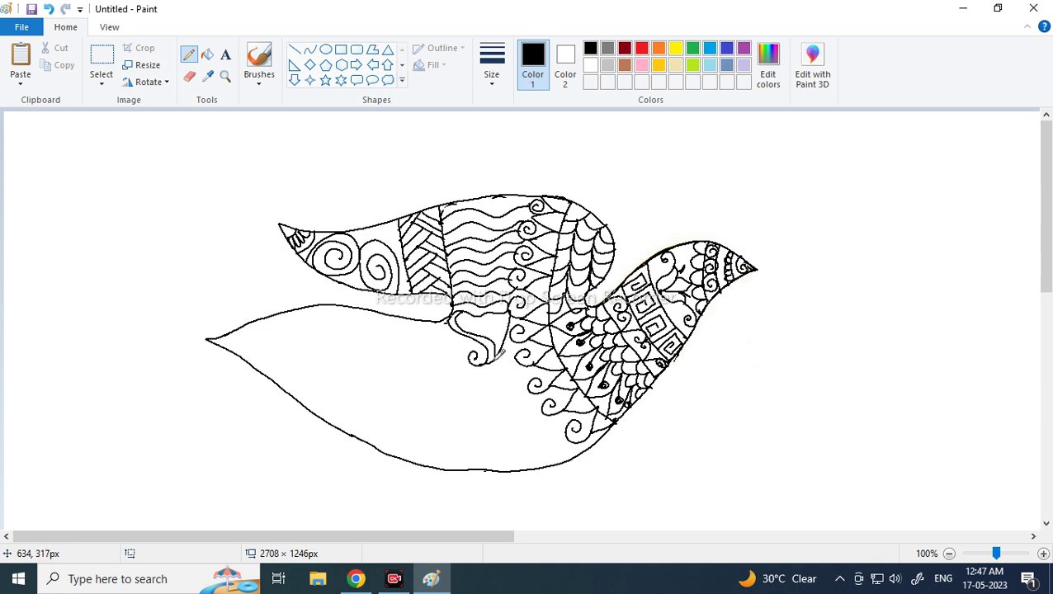
{"action": "mouse_move", "coordinate": [469, 314]}
{"action": "left_mouse_down"}
{"action": "mouse_move", "coordinate": [500, 330]}
{"action": "mouse_move", "coordinate": [509, 322]}
{"action": "mouse_move", "coordinate": [473, 385]}
{"action": "mouse_move", "coordinate": [483, 378]}
{"action": "left_mouse_up"}
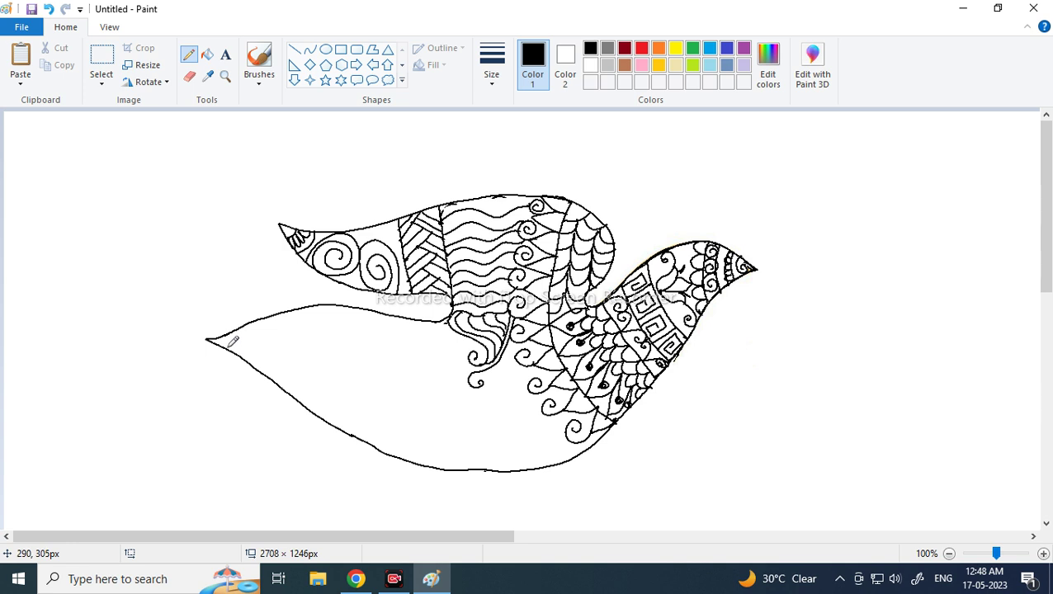
- Fill the tail and the upper part of the body with staggered rows of scale scallops
{"action": "mouse_move", "coordinate": [239, 344]}
{"action": "left_mouse_down"}
{"action": "mouse_move", "coordinate": [277, 332]}
{"action": "mouse_move", "coordinate": [286, 312]}
{"action": "mouse_move", "coordinate": [299, 327]}
{"action": "mouse_move", "coordinate": [319, 303]}
{"action": "mouse_move", "coordinate": [330, 323]}
{"action": "mouse_move", "coordinate": [362, 311]}
{"action": "mouse_move", "coordinate": [377, 332]}
{"action": "mouse_move", "coordinate": [405, 316]}
{"action": "mouse_move", "coordinate": [421, 338]}
{"action": "mouse_move", "coordinate": [452, 312]}
{"action": "left_mouse_up"}
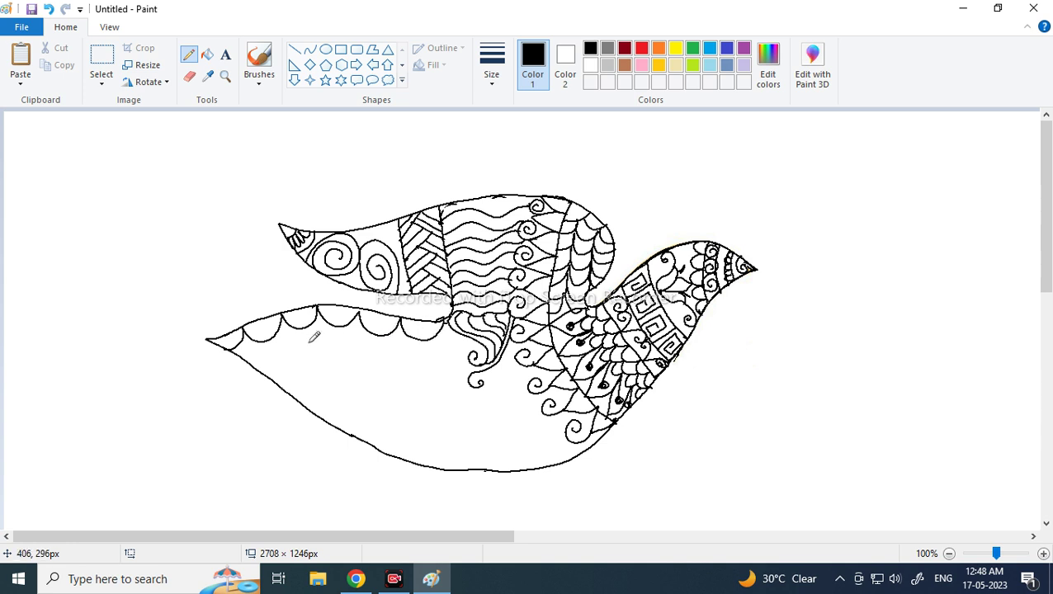
{"action": "mouse_move", "coordinate": [258, 351]}
{"action": "left_mouse_down"}
{"action": "mouse_move", "coordinate": [305, 326]}
{"action": "mouse_move", "coordinate": [322, 347]}
{"action": "mouse_move", "coordinate": [343, 331]}
{"action": "mouse_move", "coordinate": [359, 350]}
{"action": "mouse_move", "coordinate": [377, 336]}
{"action": "mouse_move", "coordinate": [402, 355]}
{"action": "mouse_move", "coordinate": [416, 339]}
{"action": "mouse_move", "coordinate": [451, 339]}
{"action": "left_mouse_up"}
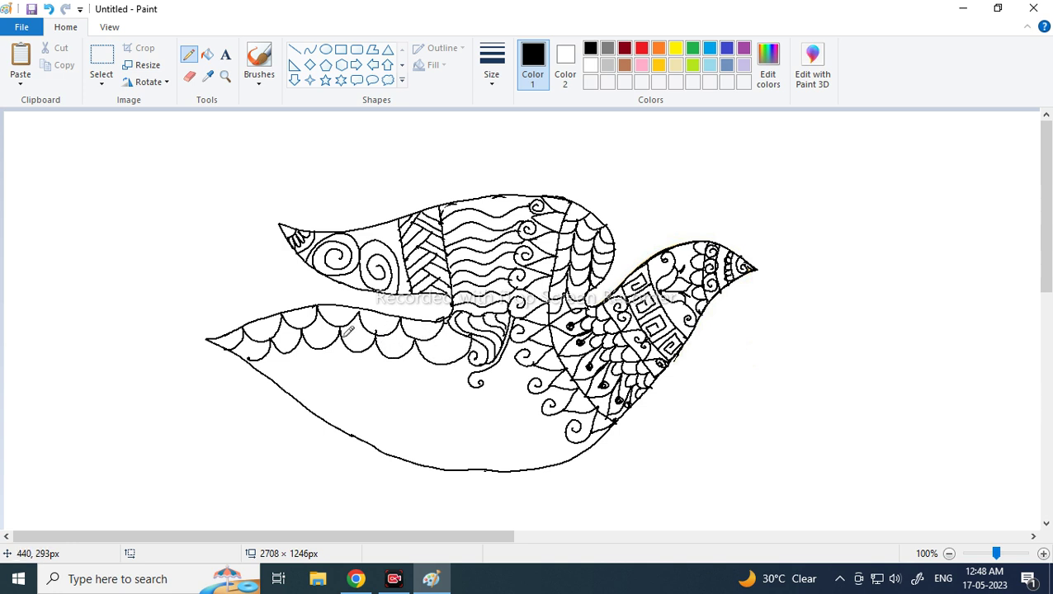
{"action": "mouse_move", "coordinate": [273, 370]}
{"action": "left_mouse_down"}
{"action": "mouse_move", "coordinate": [288, 349]}
{"action": "mouse_move", "coordinate": [307, 375]}
{"action": "mouse_move", "coordinate": [332, 344]}
{"action": "mouse_move", "coordinate": [360, 368]}
{"action": "mouse_move", "coordinate": [365, 346]}
{"action": "mouse_move", "coordinate": [375, 370]}
{"action": "mouse_move", "coordinate": [397, 357]}
{"action": "mouse_move", "coordinate": [424, 378]}
{"action": "mouse_move", "coordinate": [438, 363]}
{"action": "mouse_move", "coordinate": [448, 379]}
{"action": "mouse_move", "coordinate": [477, 382]}
{"action": "left_mouse_up"}
{"action": "mouse_move", "coordinate": [301, 397]}
{"action": "left_mouse_down"}
{"action": "mouse_move", "coordinate": [342, 390]}
{"action": "mouse_move", "coordinate": [355, 367]}
{"action": "mouse_move", "coordinate": [372, 391]}
{"action": "mouse_move", "coordinate": [385, 369]}
{"action": "mouse_move", "coordinate": [393, 387]}
{"action": "mouse_move", "coordinate": [448, 392]}
{"action": "mouse_move", "coordinate": [460, 380]}
{"action": "mouse_move", "coordinate": [472, 400]}
{"action": "mouse_move", "coordinate": [490, 396]}
{"action": "mouse_move", "coordinate": [496, 376]}
{"action": "mouse_move", "coordinate": [537, 370]}
{"action": "left_mouse_up"}
- Draw a long curve beneath the scallops, add a row of spirals below it, and enclose them with a second curve
{"action": "left_click_drag", "start_coordinate": [298, 403], "coordinate": [513, 398]}
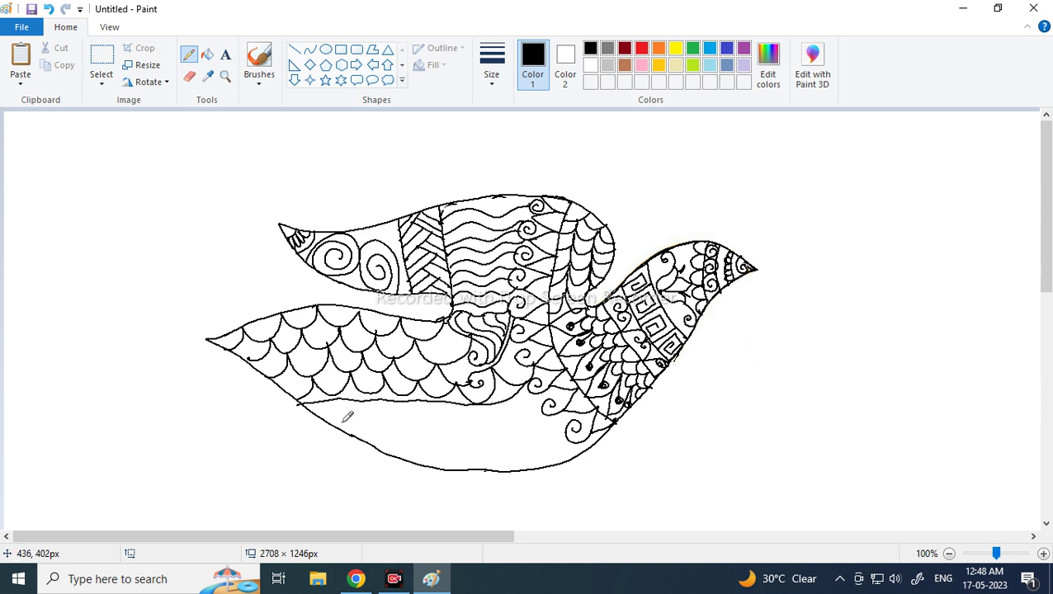
{"action": "mouse_move", "coordinate": [326, 409]}
{"action": "left_mouse_down"}
{"action": "mouse_move", "coordinate": [364, 416]}
{"action": "mouse_move", "coordinate": [354, 428]}
{"action": "mouse_move", "coordinate": [343, 413]}
{"action": "mouse_move", "coordinate": [354, 419]}
{"action": "mouse_move", "coordinate": [360, 404]}
{"action": "mouse_move", "coordinate": [377, 423]}
{"action": "mouse_move", "coordinate": [399, 420]}
{"action": "mouse_move", "coordinate": [405, 404]}
{"action": "mouse_move", "coordinate": [387, 397]}
{"action": "mouse_move", "coordinate": [383, 413]}
{"action": "mouse_move", "coordinate": [395, 407]}
{"action": "mouse_move", "coordinate": [402, 421]}
{"action": "mouse_move", "coordinate": [444, 398]}
{"action": "mouse_move", "coordinate": [448, 416]}
{"action": "mouse_move", "coordinate": [434, 425]}
{"action": "mouse_move", "coordinate": [442, 403]}
{"action": "mouse_move", "coordinate": [480, 424]}
{"action": "mouse_move", "coordinate": [490, 411]}
{"action": "mouse_move", "coordinate": [478, 408]}
{"action": "mouse_move", "coordinate": [490, 420]}
{"action": "mouse_move", "coordinate": [524, 410]}
{"action": "left_mouse_up"}
{"action": "mouse_move", "coordinate": [372, 429]}
{"action": "left_mouse_down"}
{"action": "mouse_move", "coordinate": [462, 434]}
{"action": "mouse_move", "coordinate": [552, 410]}
{"action": "left_mouse_up"}
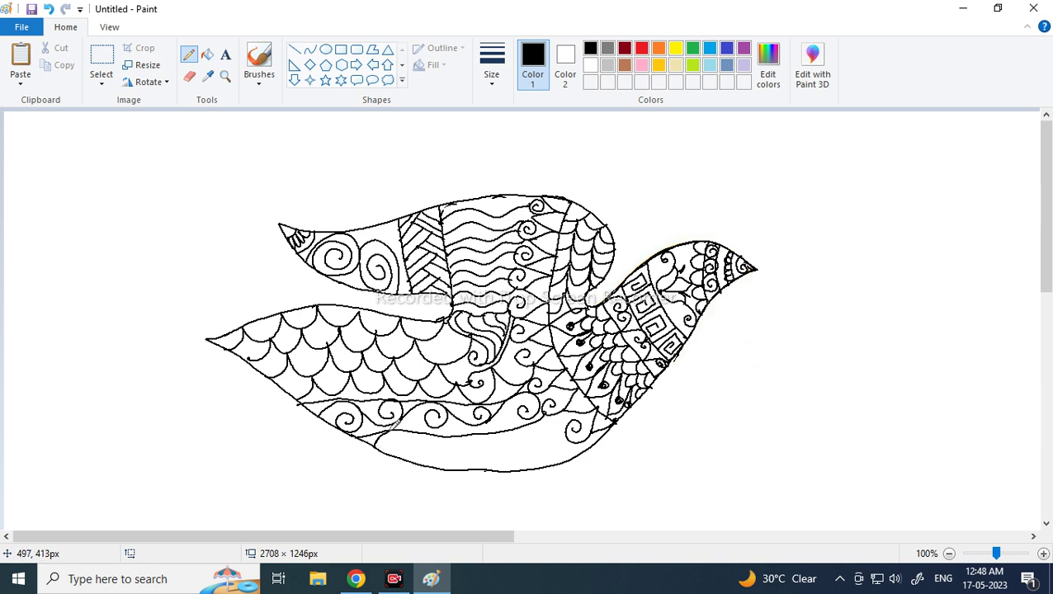
- Fill the remaining strip along the belly with closely spaced curved stripes up to the last spiral near the chest
{"action": "mouse_move", "coordinate": [398, 429]}
{"action": "left_mouse_down"}
{"action": "mouse_move", "coordinate": [415, 448]}
{"action": "mouse_move", "coordinate": [416, 429]}
{"action": "mouse_move", "coordinate": [407, 454]}
{"action": "mouse_move", "coordinate": [430, 454]}
{"action": "mouse_move", "coordinate": [422, 430]}
{"action": "mouse_move", "coordinate": [419, 455]}
{"action": "mouse_move", "coordinate": [440, 459]}
{"action": "mouse_move", "coordinate": [438, 428]}
{"action": "mouse_move", "coordinate": [431, 465]}
{"action": "left_mouse_up"}
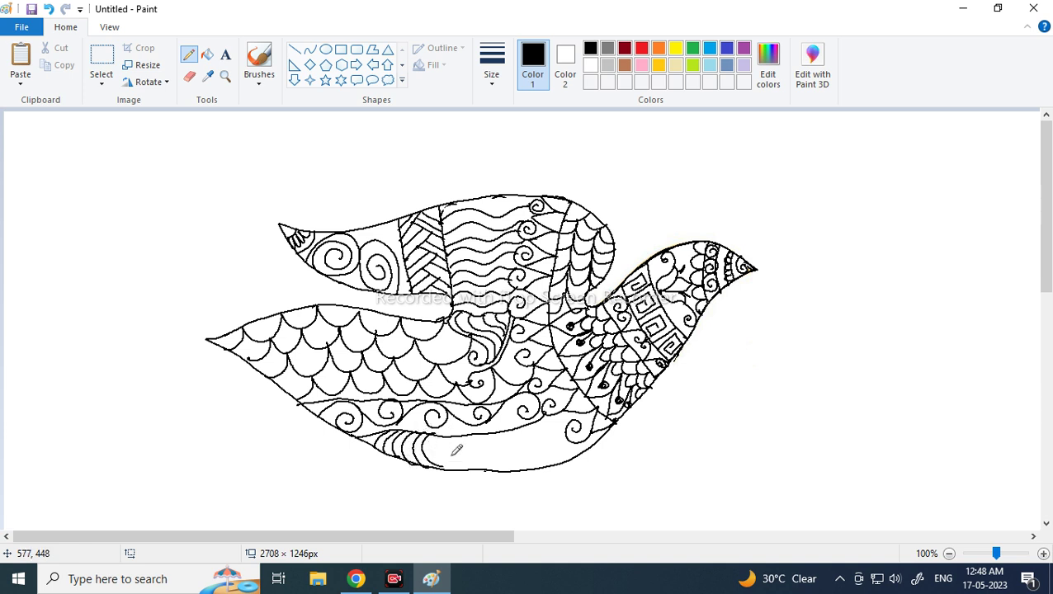
{"action": "mouse_move", "coordinate": [444, 429]}
{"action": "left_mouse_down"}
{"action": "mouse_move", "coordinate": [458, 472]}
{"action": "mouse_move", "coordinate": [456, 432]}
{"action": "mouse_move", "coordinate": [447, 449]}
{"action": "mouse_move", "coordinate": [466, 467]}
{"action": "left_mouse_up"}
{"action": "mouse_move", "coordinate": [462, 431]}
{"action": "left_mouse_down"}
{"action": "mouse_move", "coordinate": [472, 467]}
{"action": "mouse_move", "coordinate": [495, 468]}
{"action": "left_mouse_up"}
{"action": "left_click_drag", "start_coordinate": [491, 430], "coordinate": [502, 471]}
{"action": "mouse_move", "coordinate": [509, 431]}
{"action": "left_mouse_down"}
{"action": "mouse_move", "coordinate": [523, 470]}
{"action": "mouse_move", "coordinate": [520, 452]}
{"action": "mouse_move", "coordinate": [538, 467]}
{"action": "mouse_move", "coordinate": [520, 434]}
{"action": "mouse_move", "coordinate": [535, 467]}
{"action": "mouse_move", "coordinate": [536, 437]}
{"action": "mouse_move", "coordinate": [551, 463]}
{"action": "mouse_move", "coordinate": [576, 456]}
{"action": "left_mouse_up"}
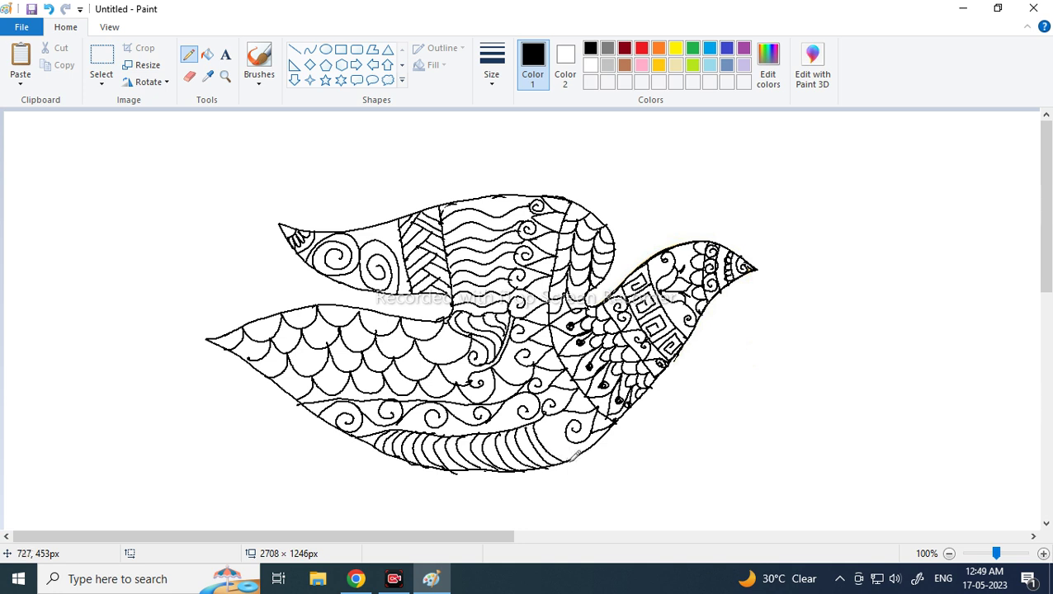
{"action": "left_click_drag", "start_coordinate": [550, 411], "coordinate": [582, 448]}
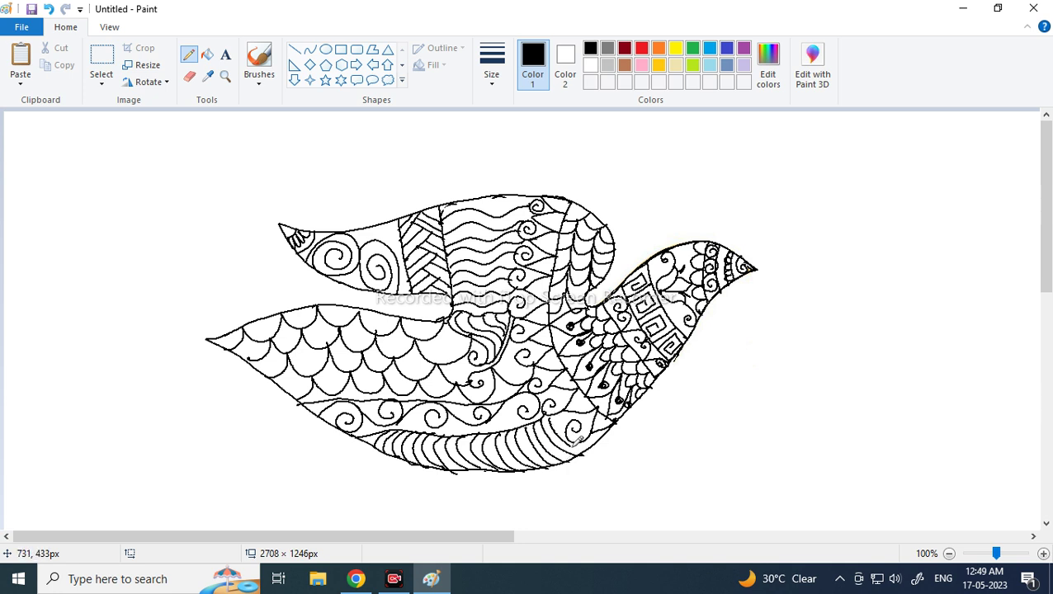